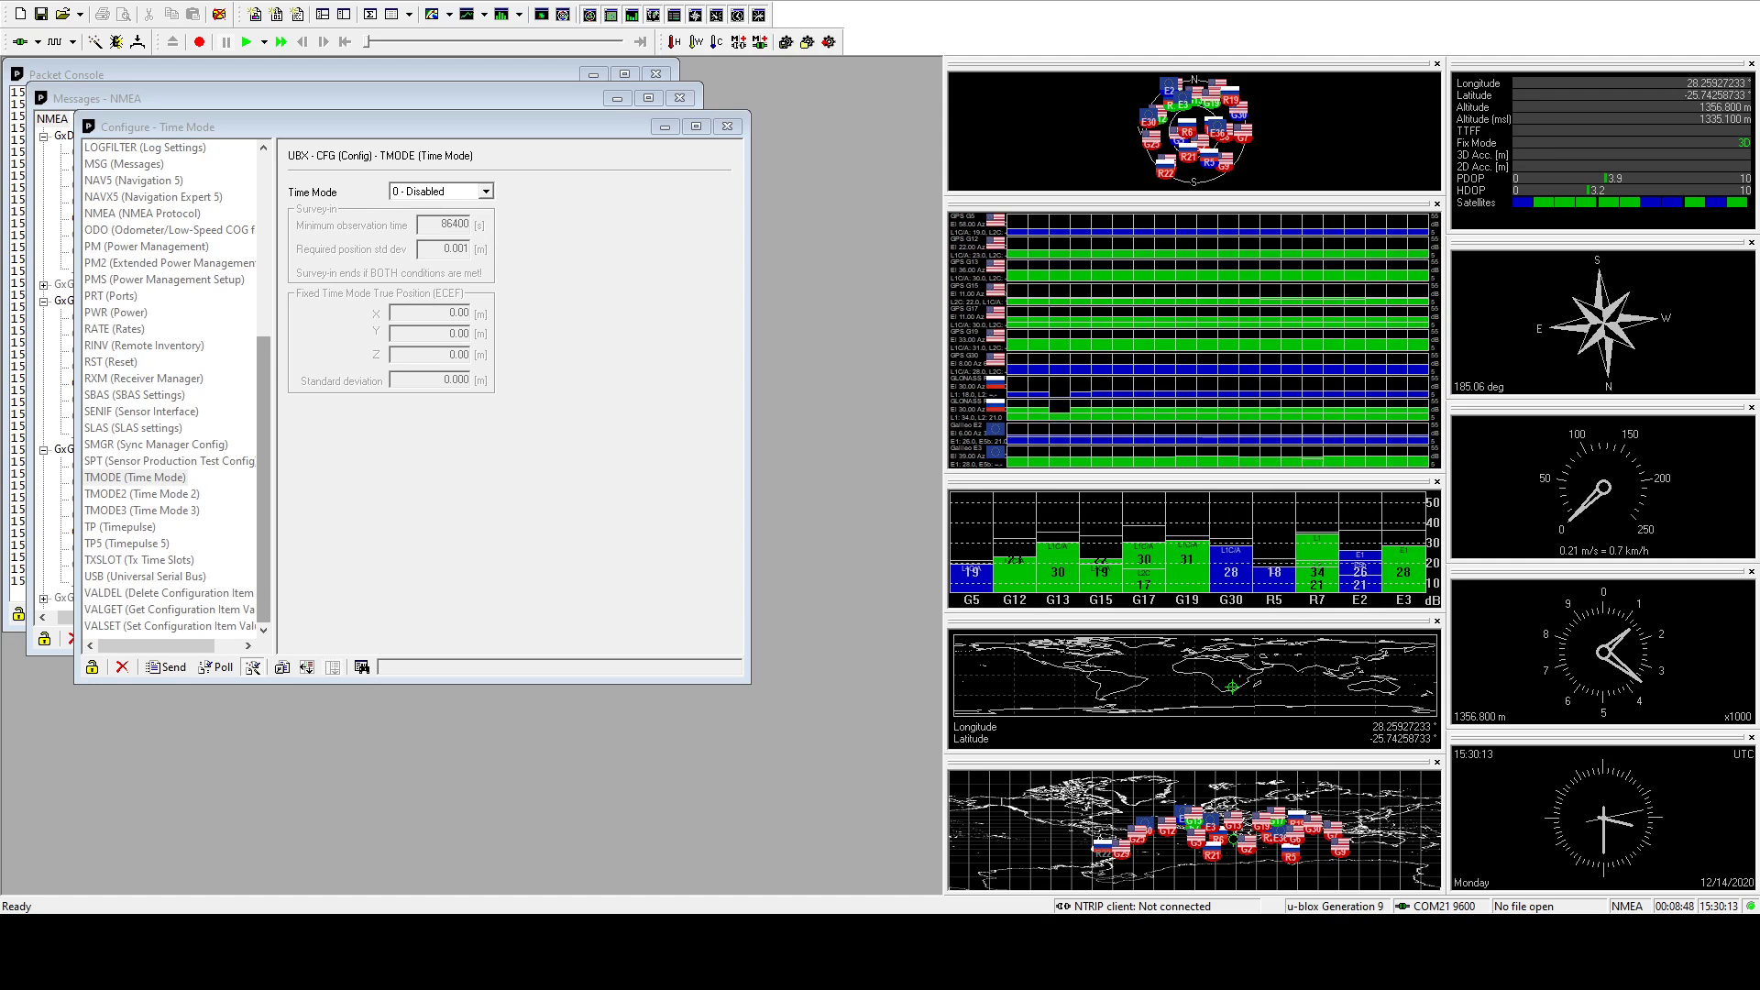
Open the MSG message configuration and check the port outputs of RTCM3.3 messages 1005, 1077 and 1097
left_click(266, 349)
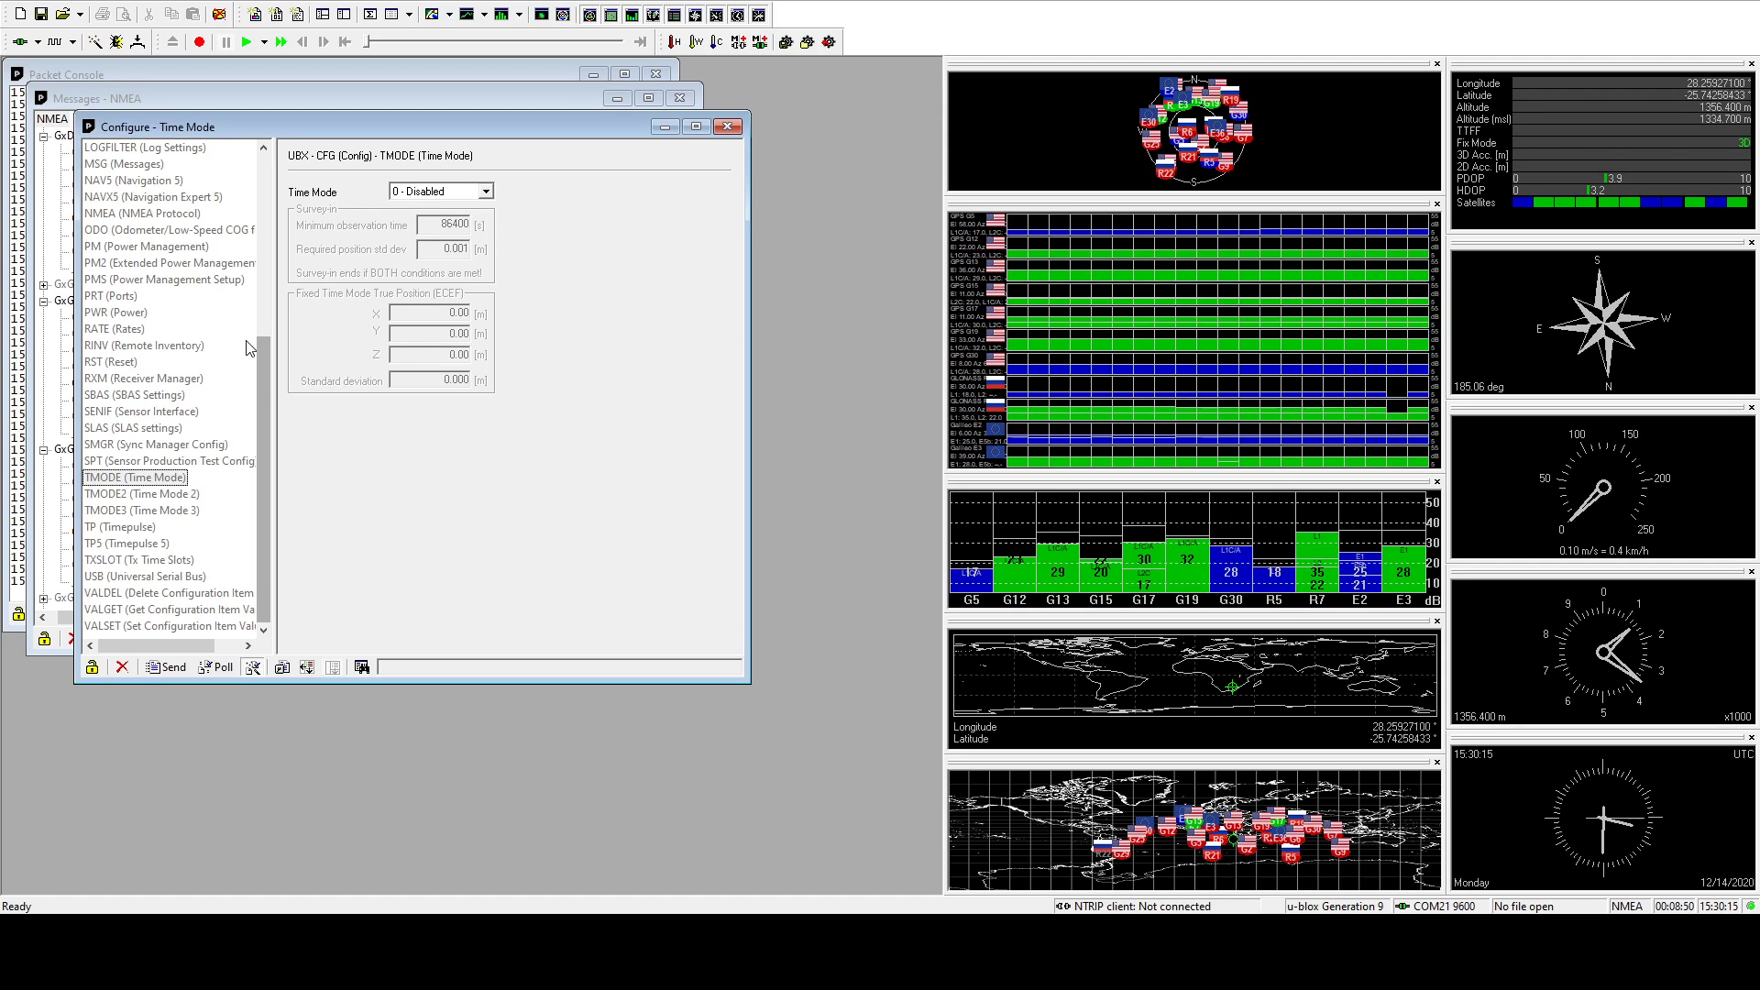
left_click(153, 166)
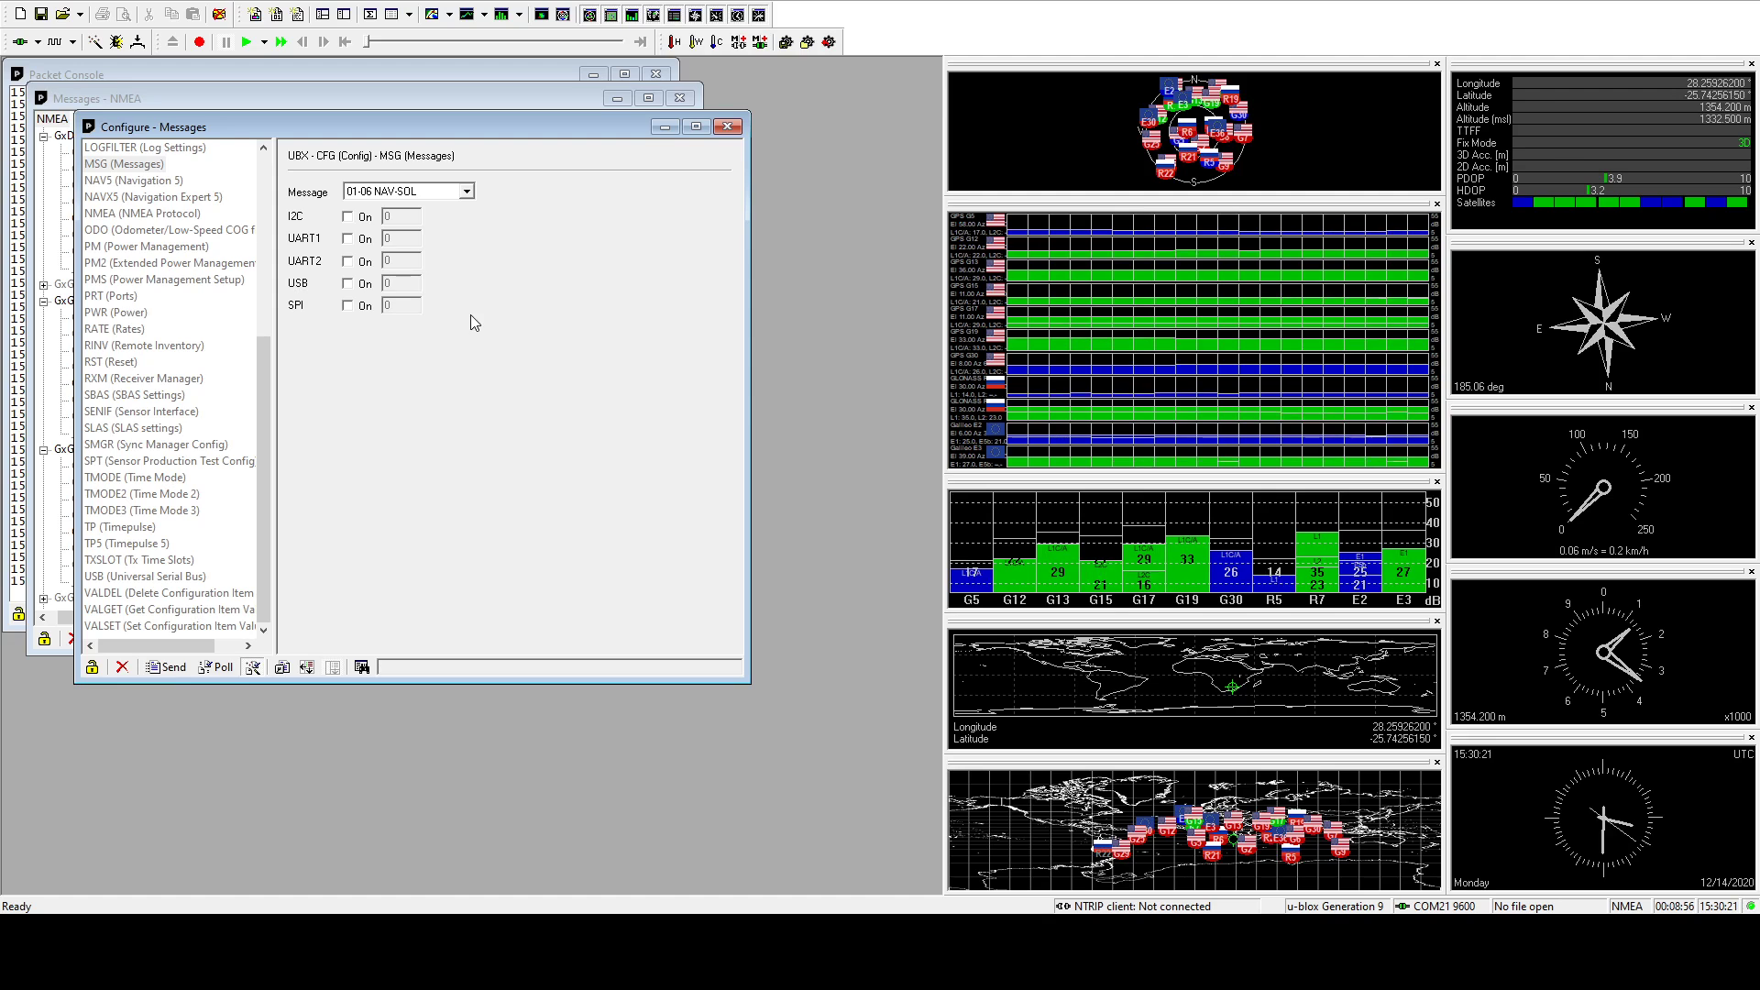
left_click(431, 306)
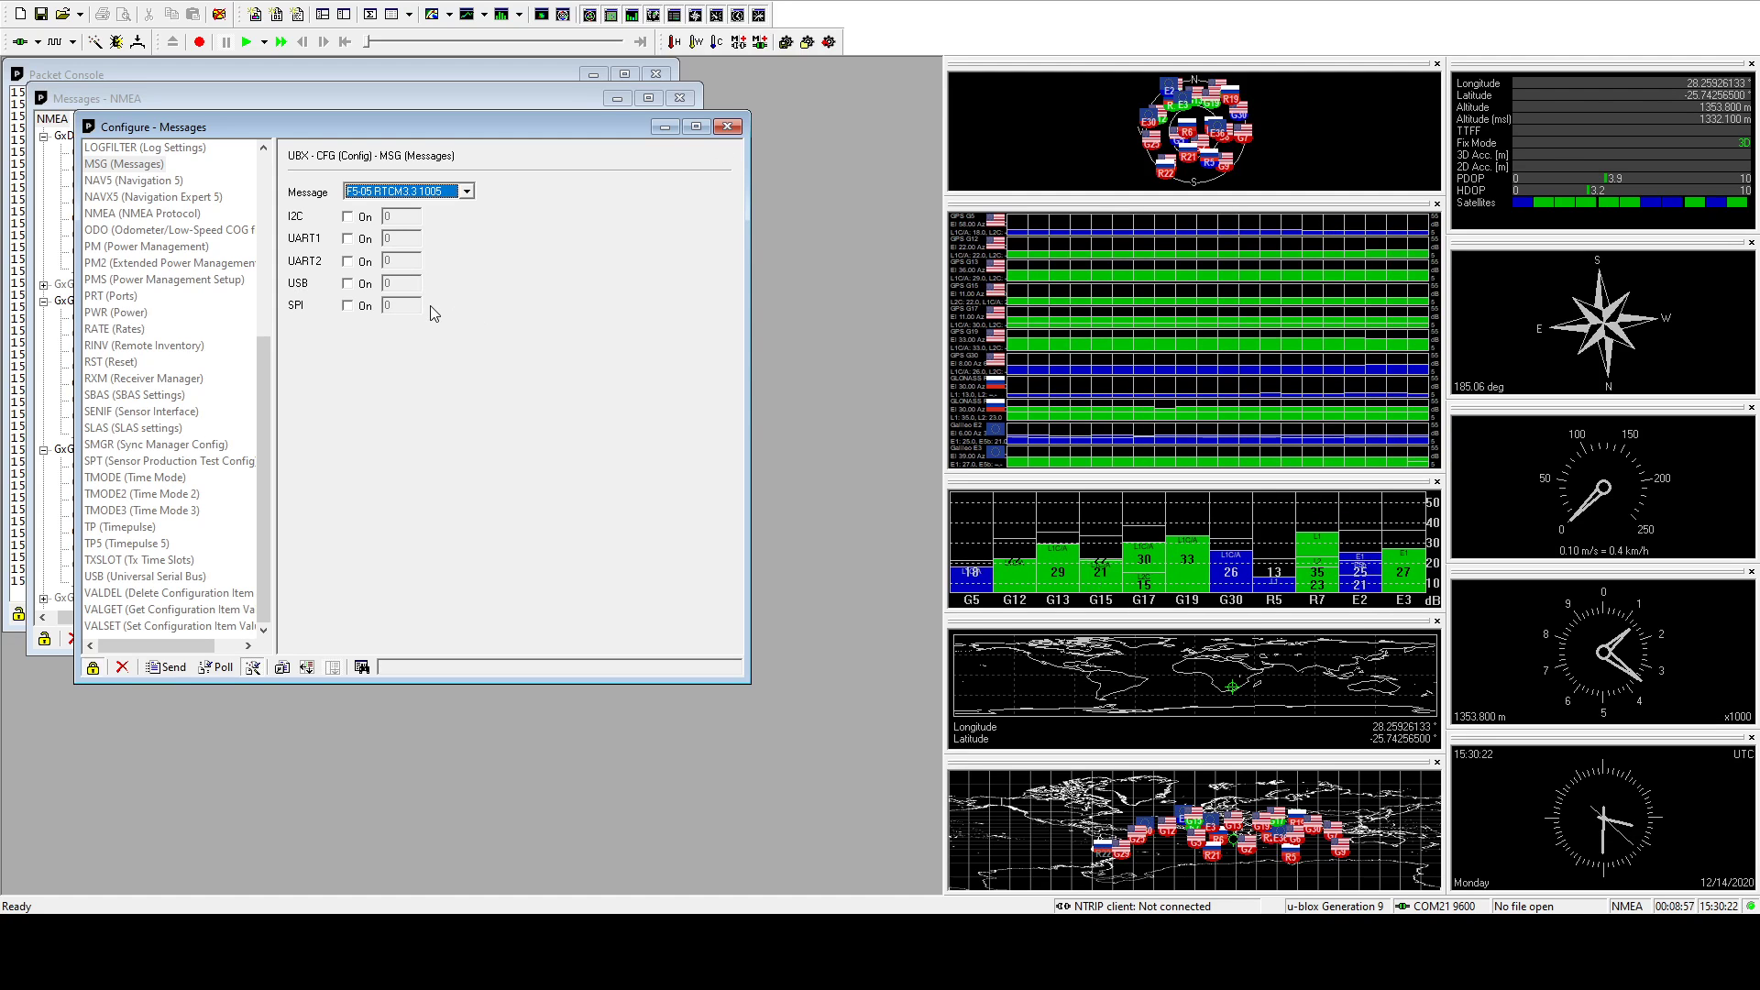
left_click(468, 192)
left_click(437, 227)
left_click(460, 195)
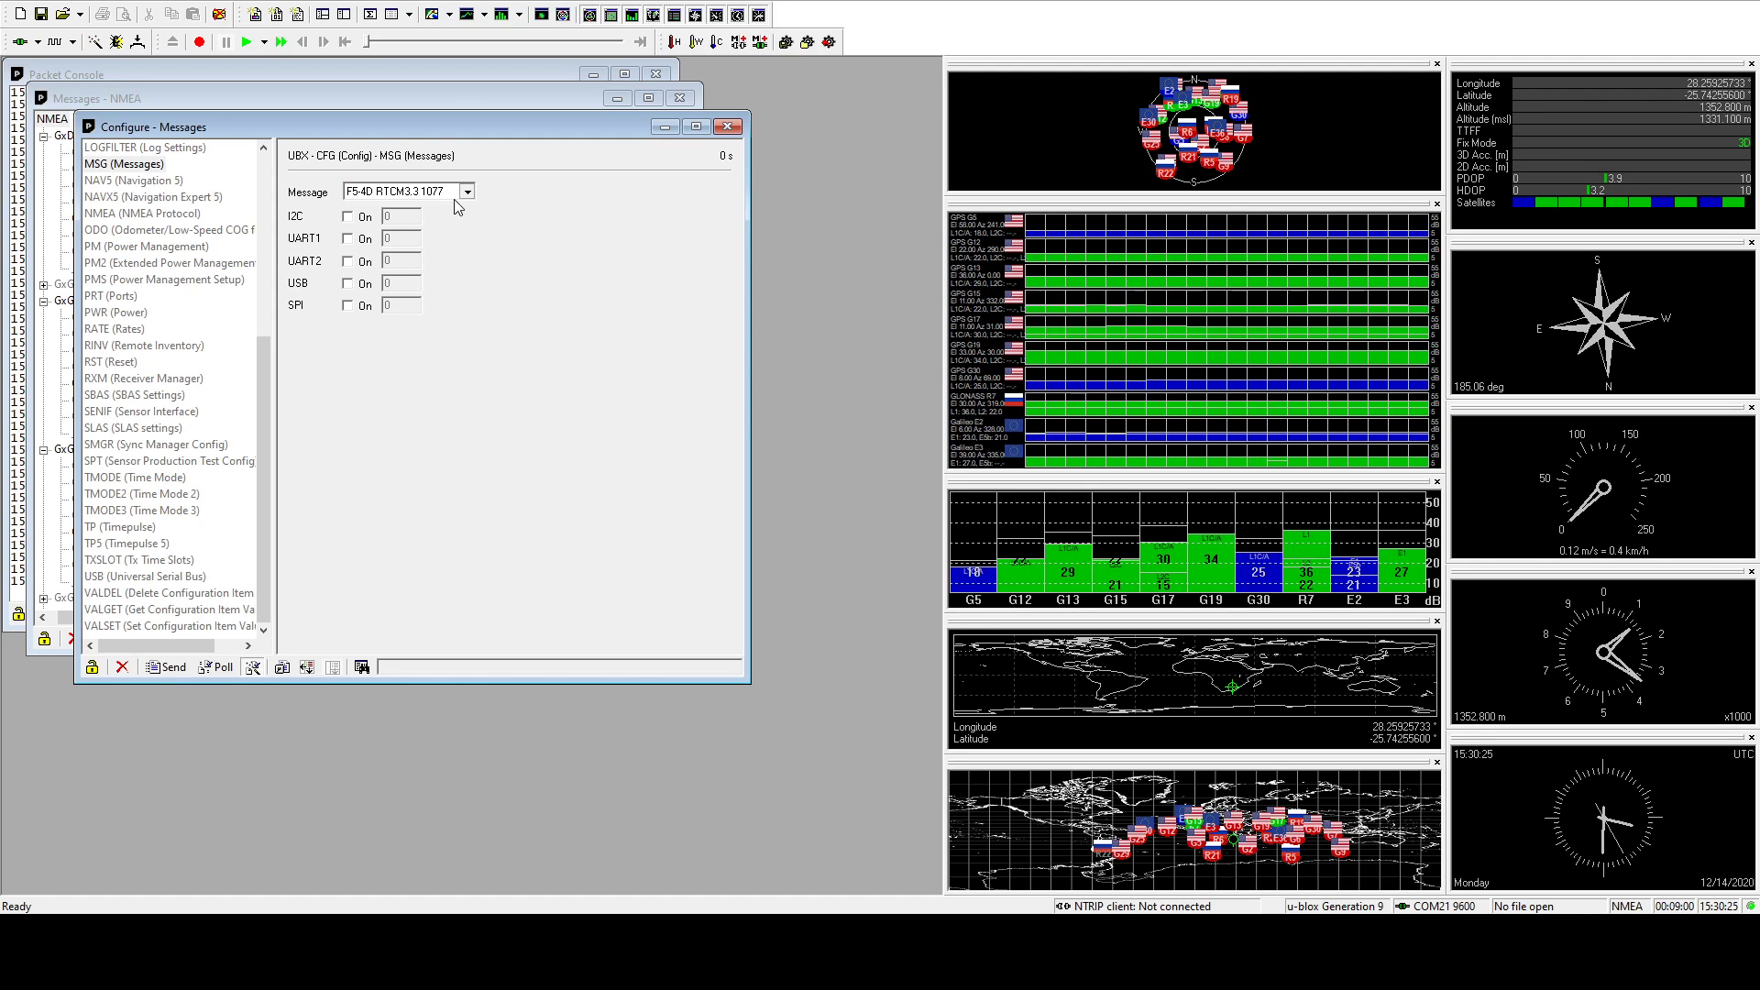
left_click(443, 273)
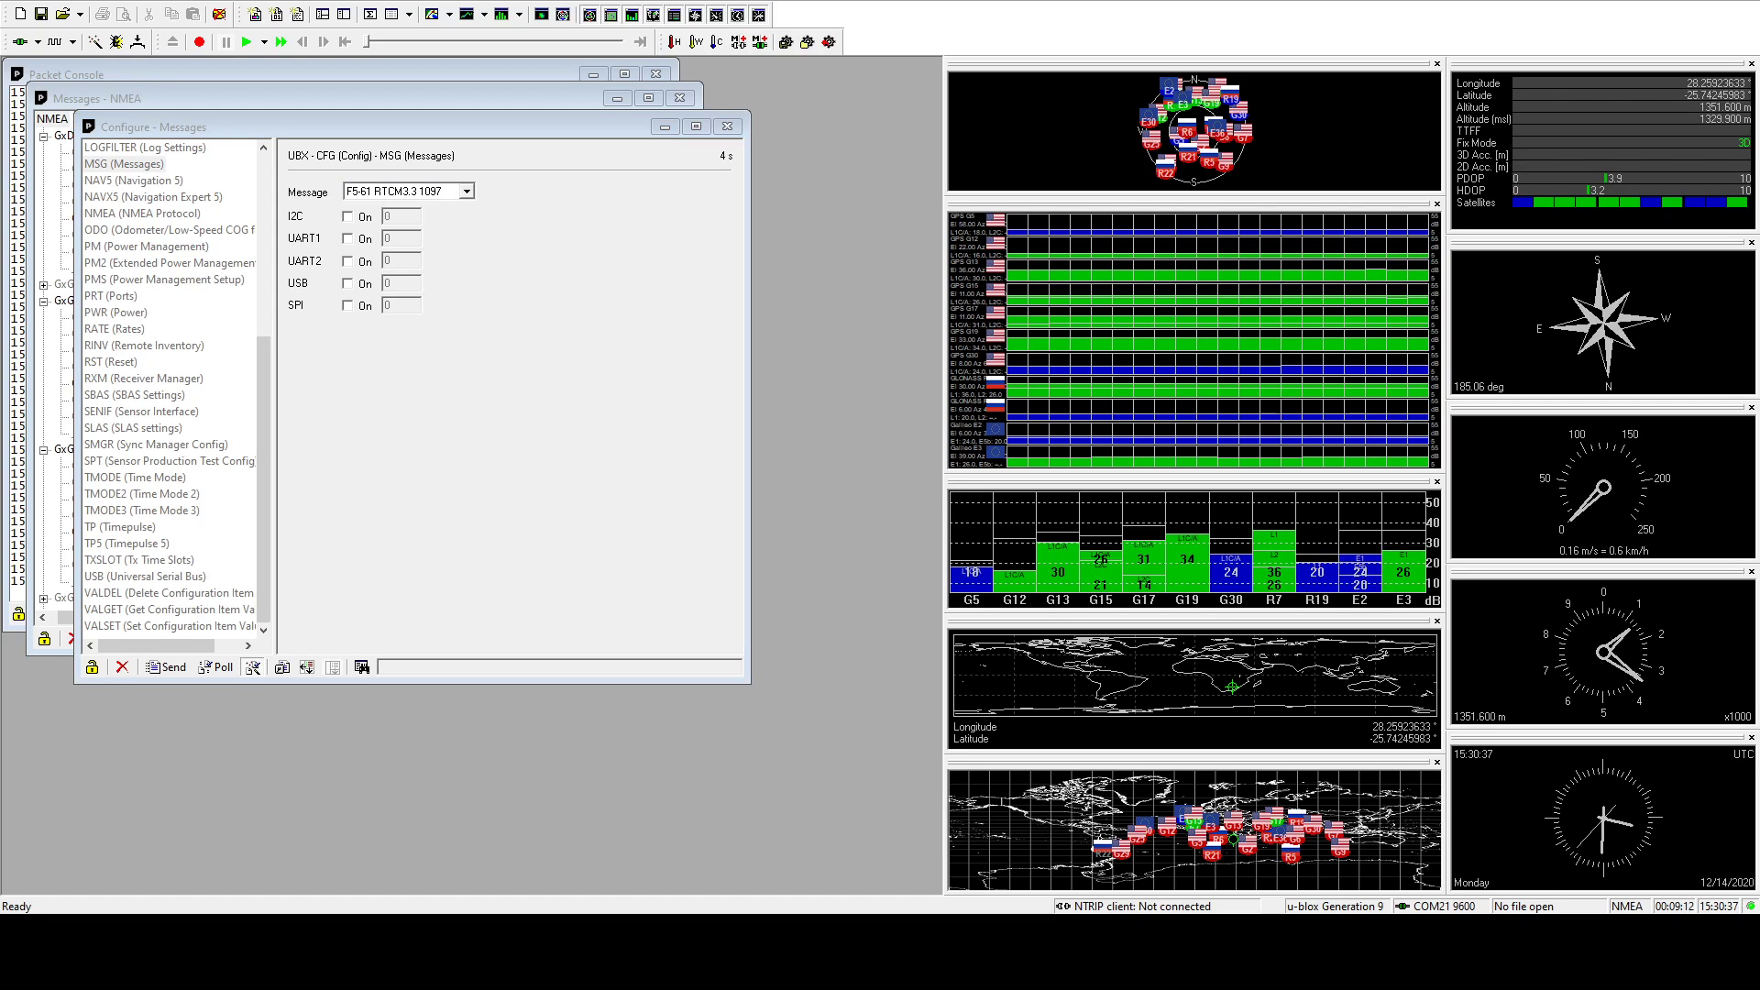
Check the port outputs of the NMEA GxGGA, GxGLL and GxGSA messages
key("alt+Tab")
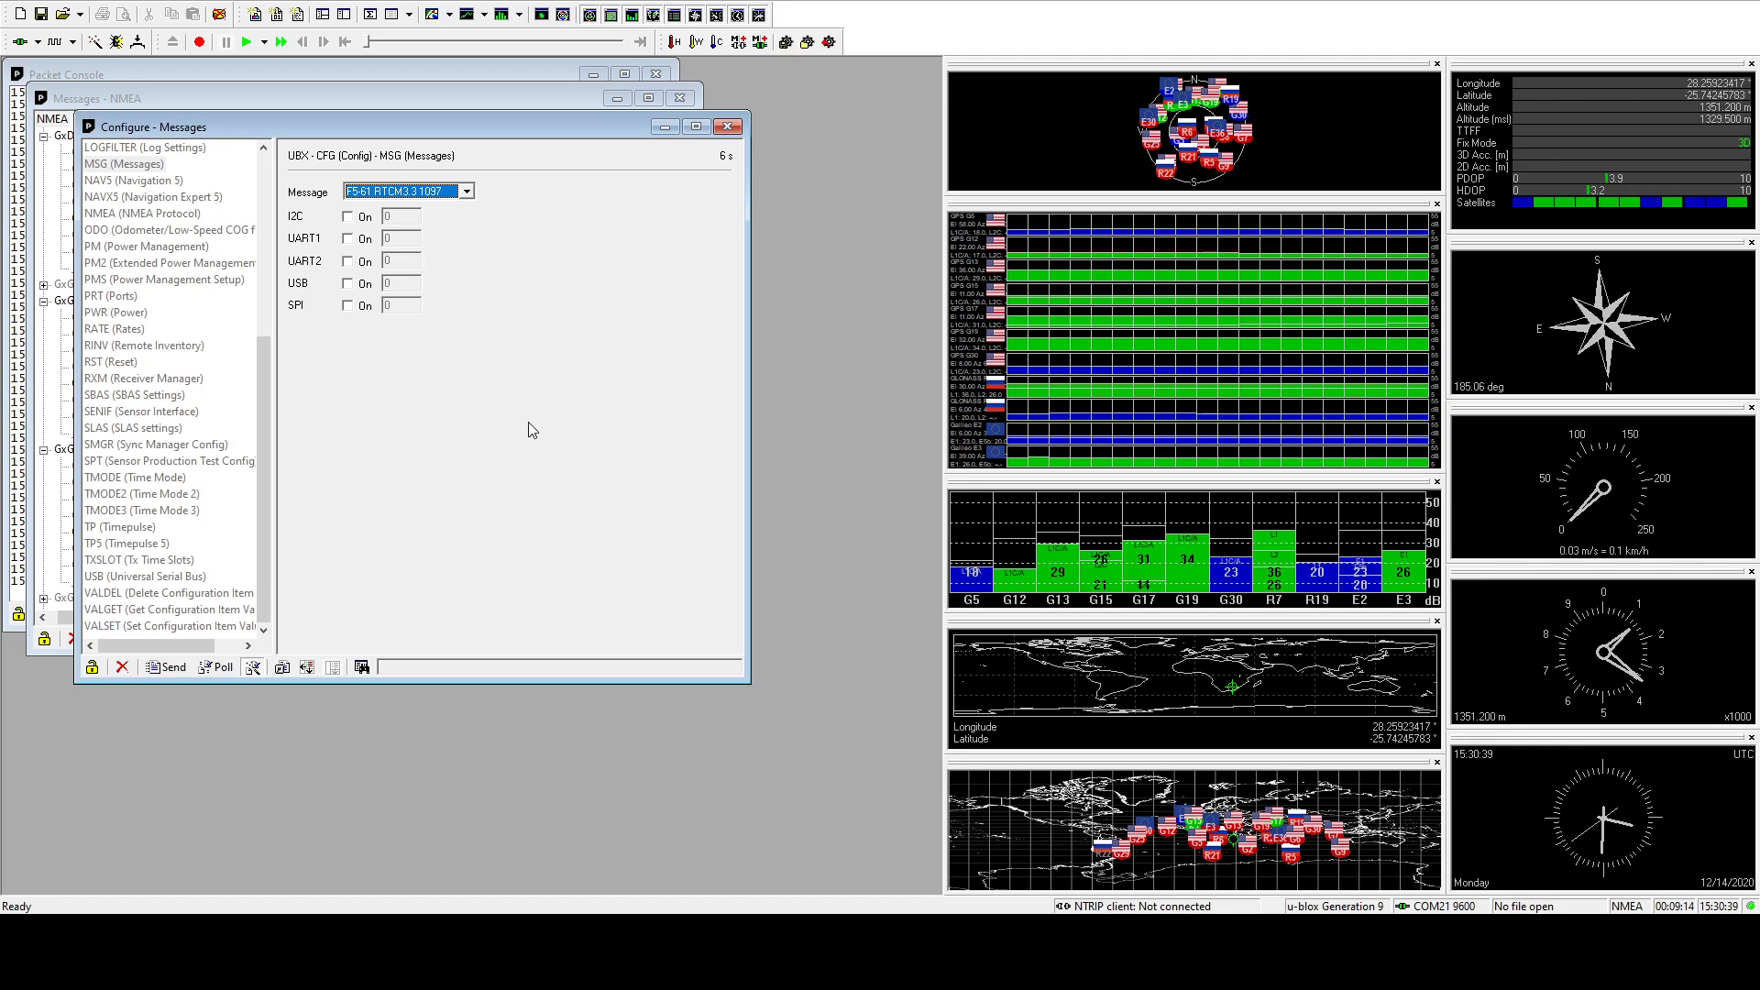
left_click(466, 193)
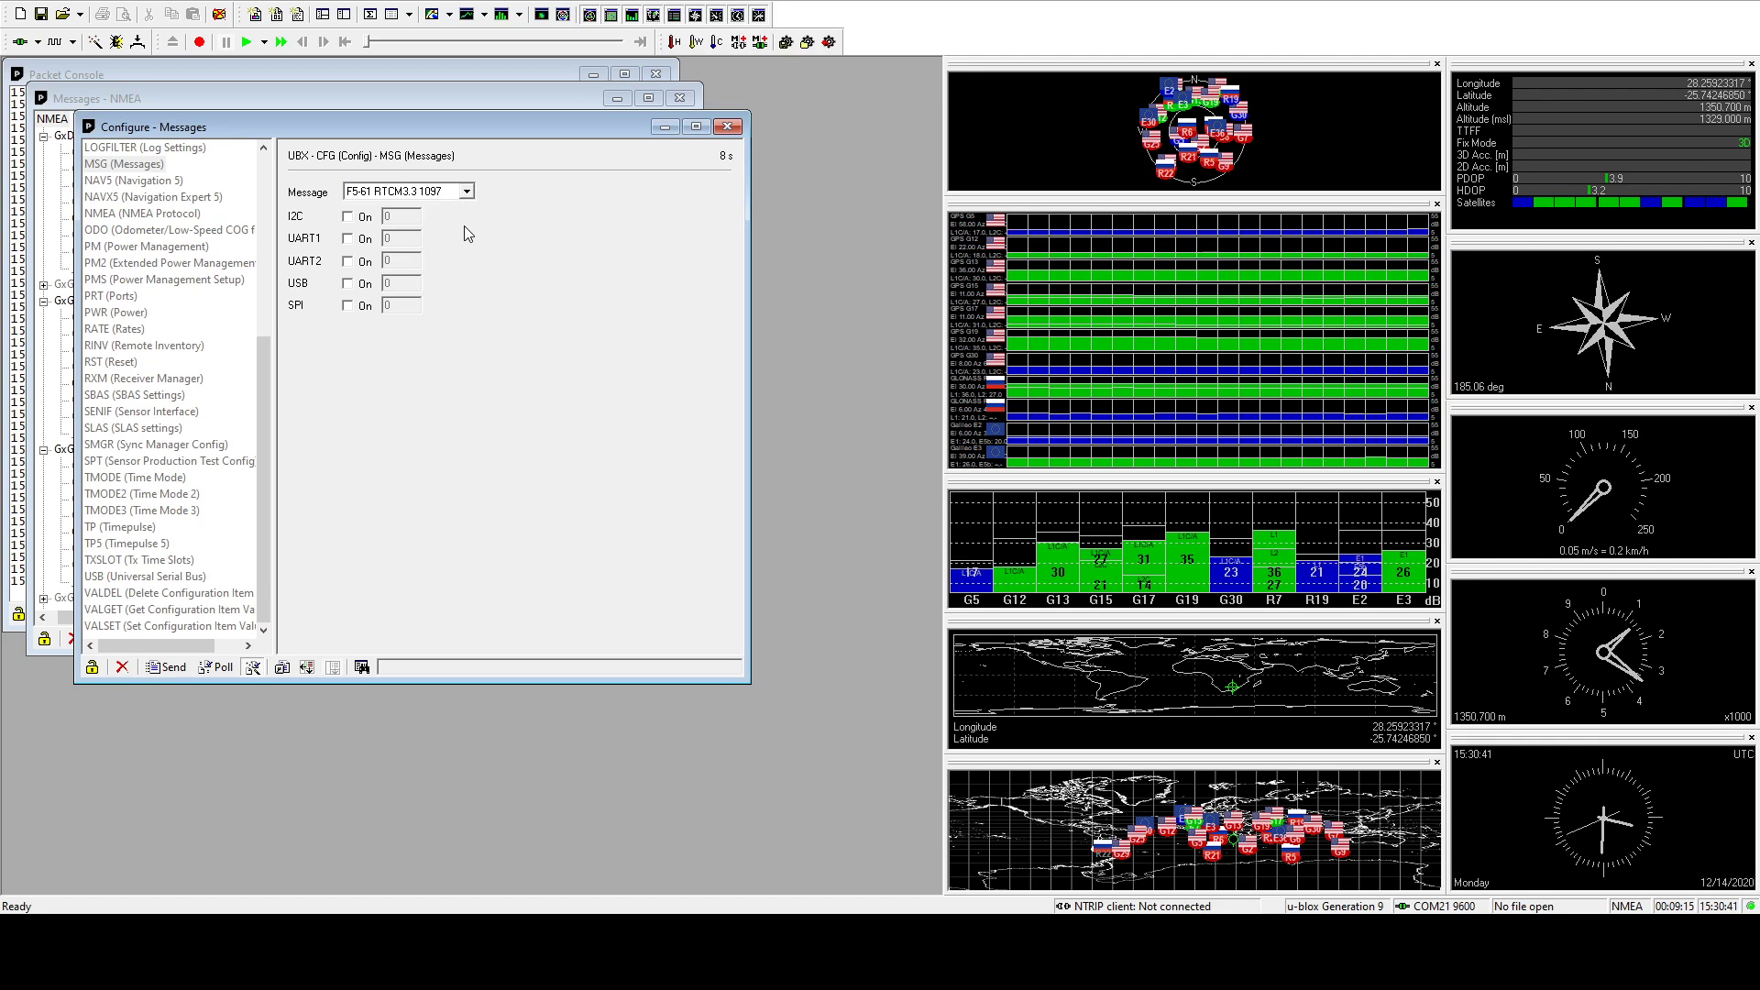
left_click(433, 257)
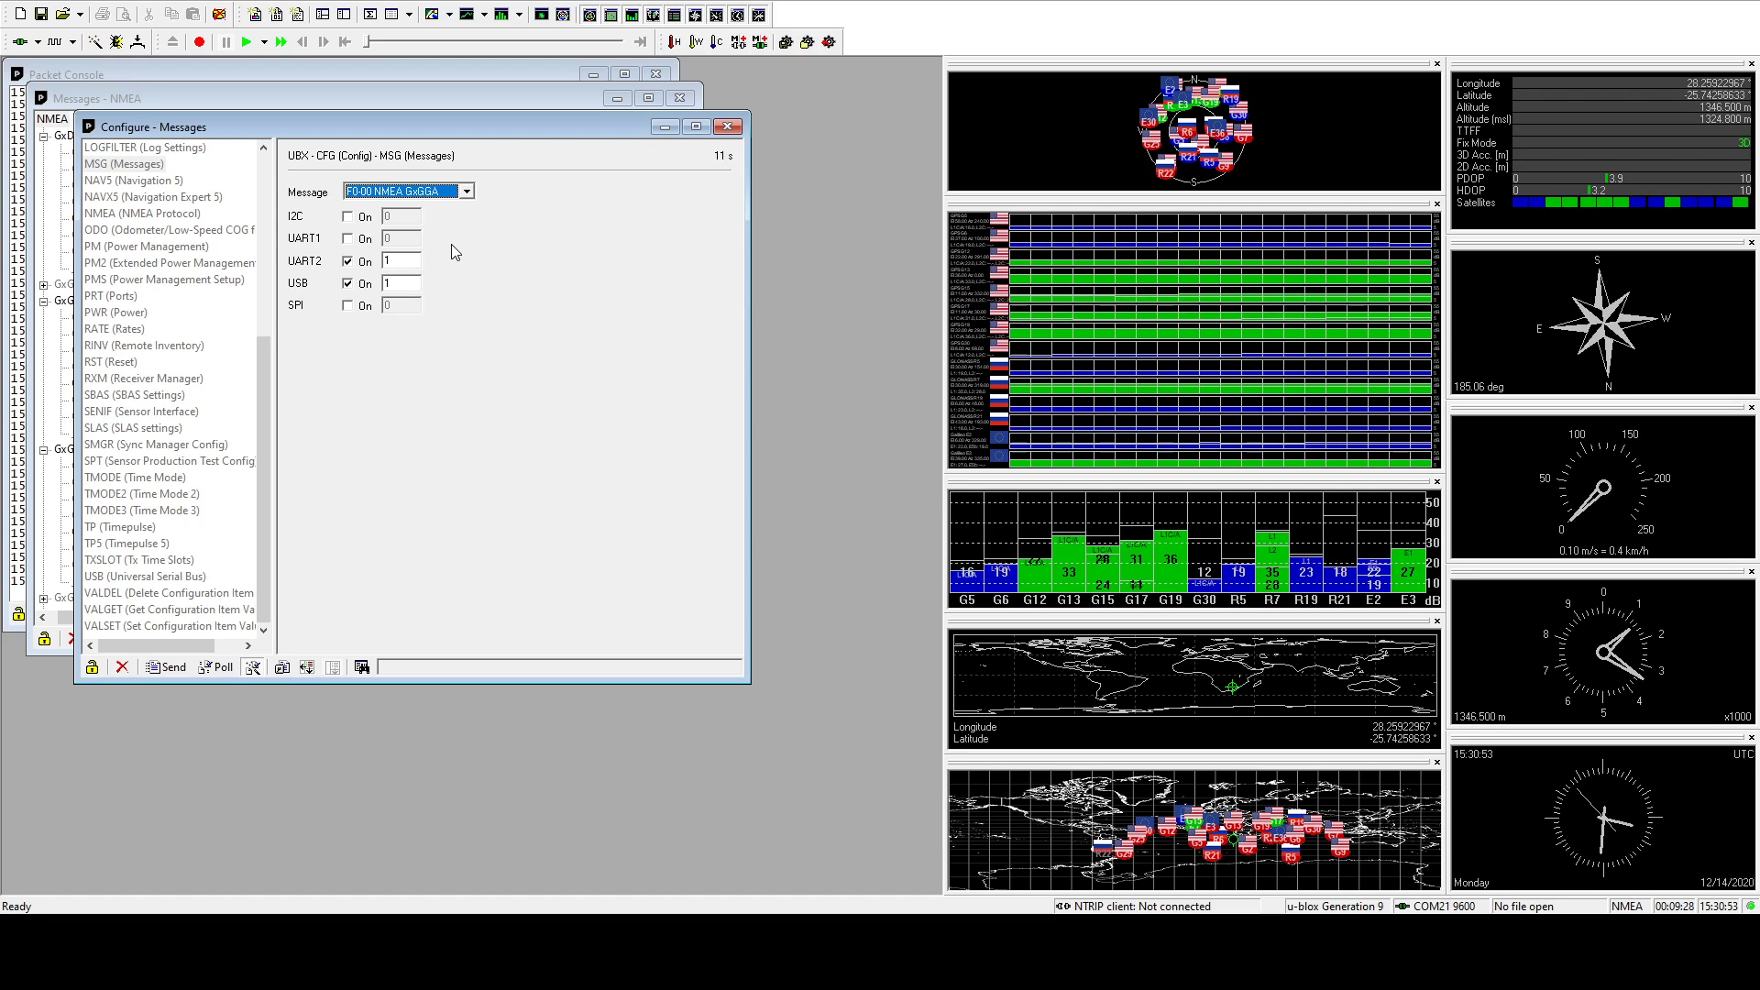
left_click(468, 193)
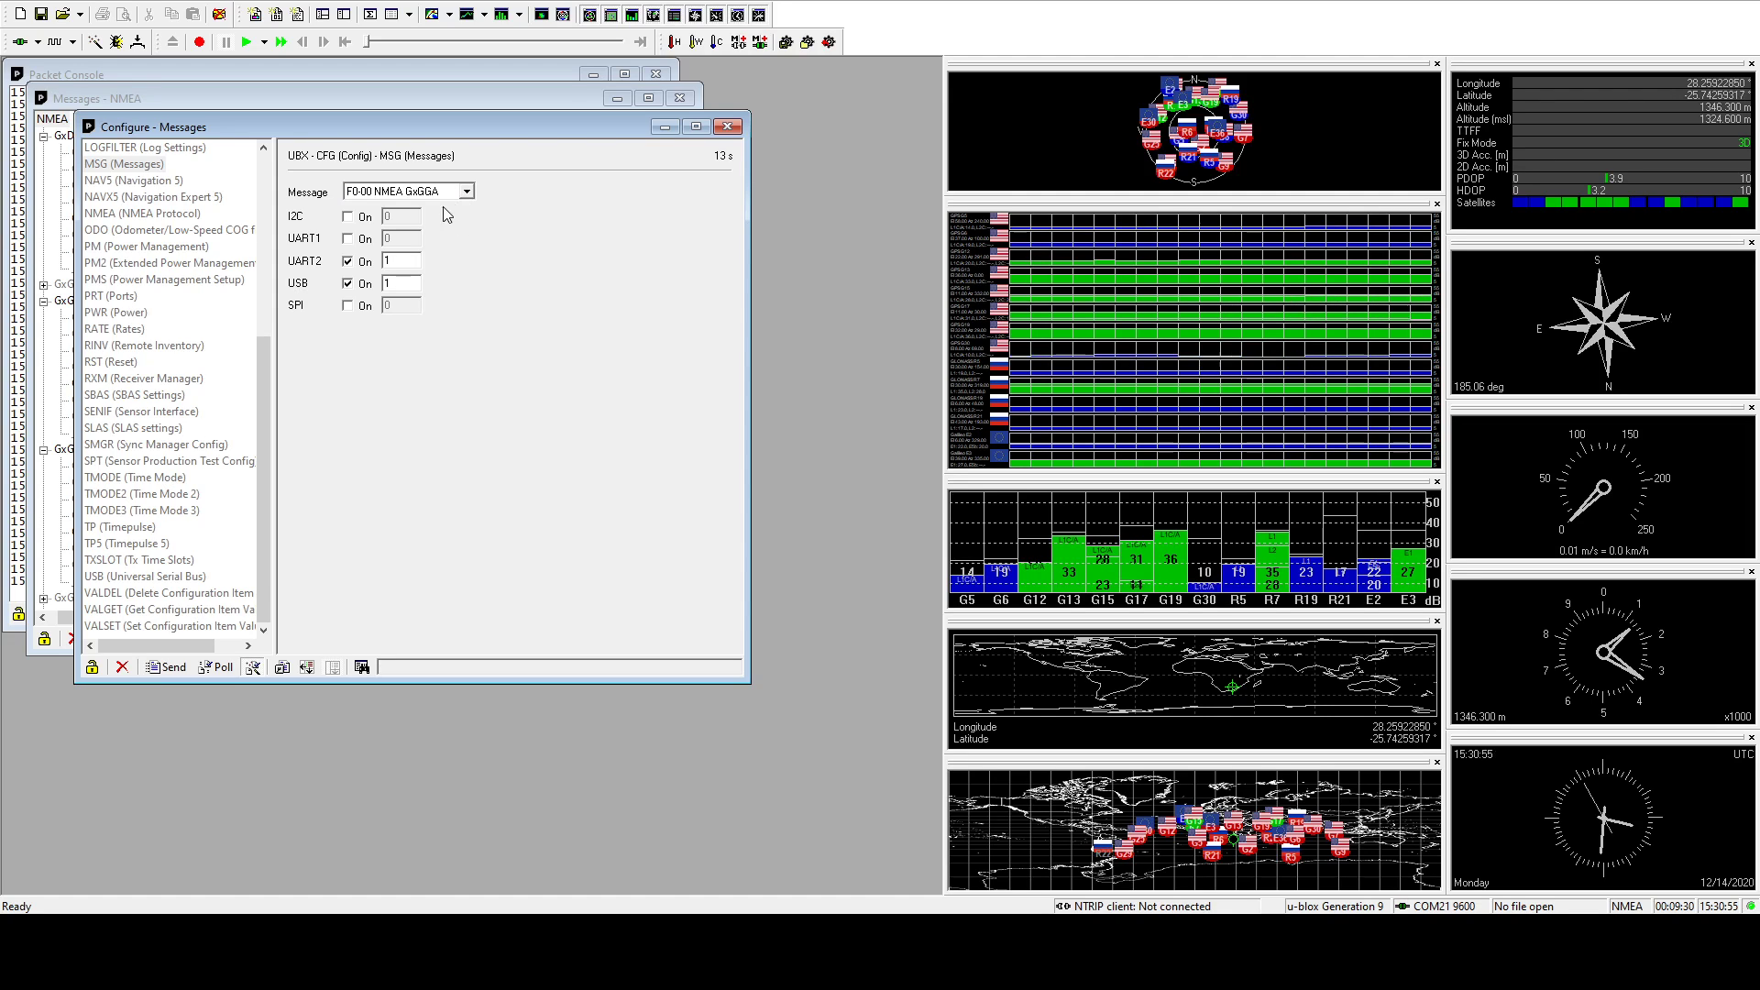
left_click(435, 222)
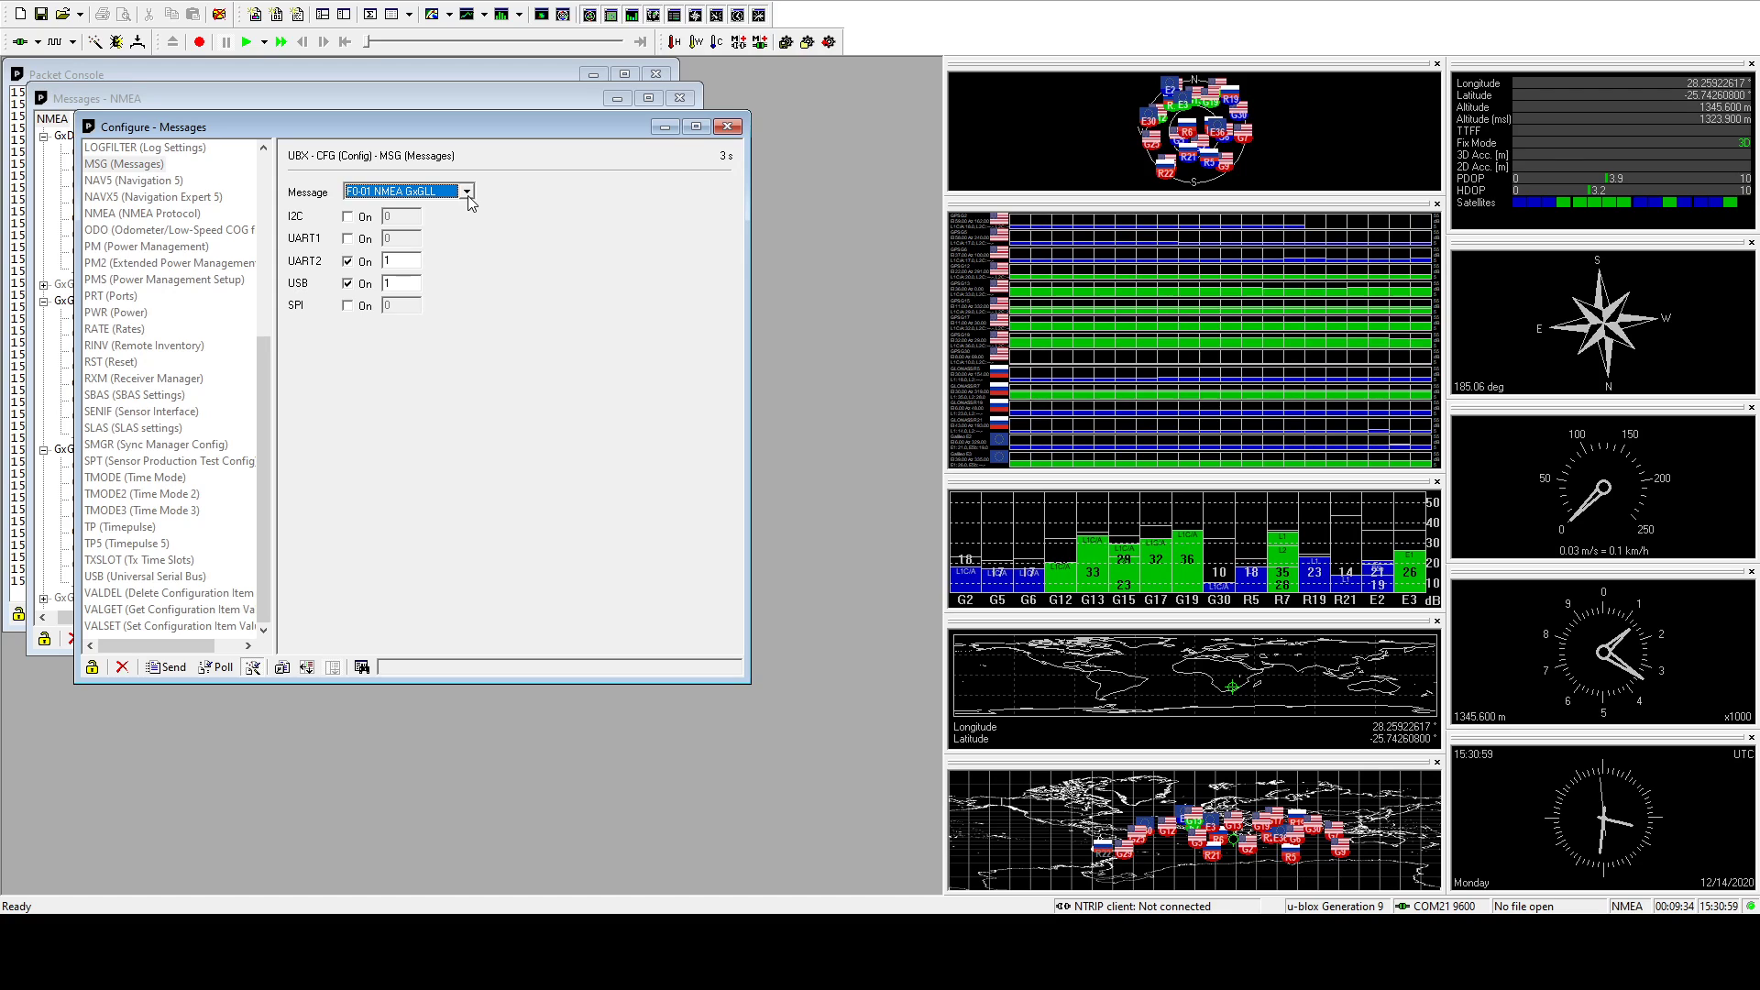
left_click(467, 196)
key("Down")
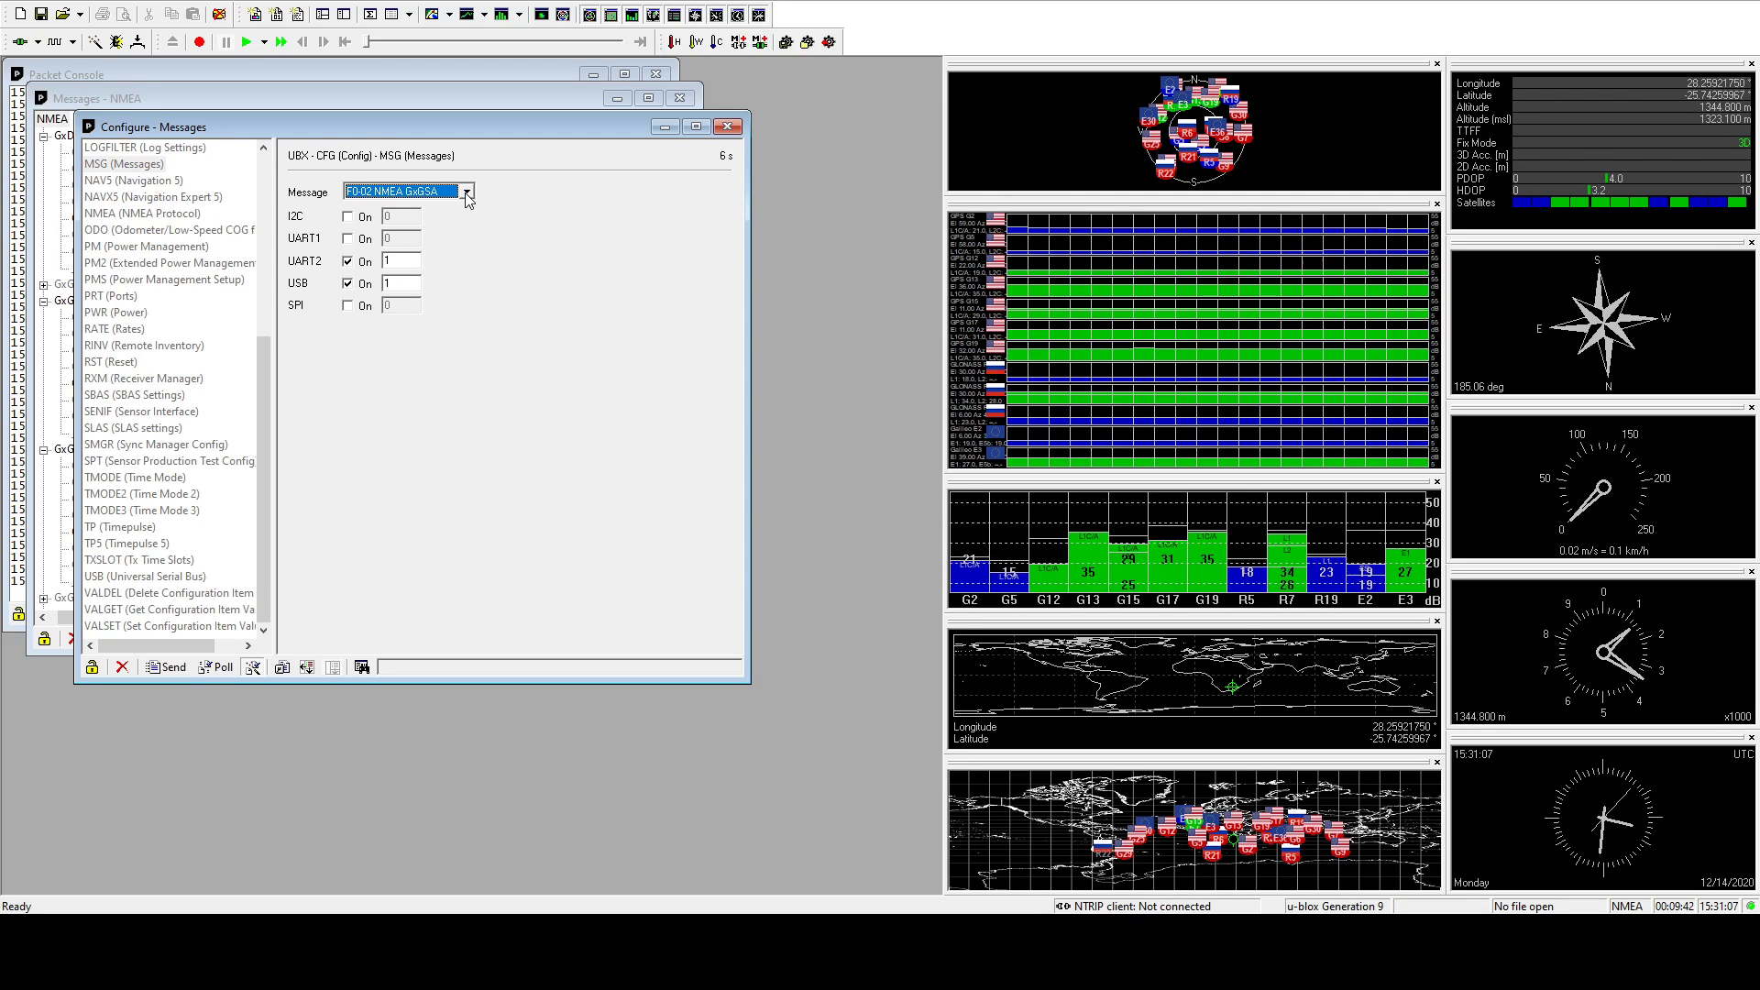
Check the port outputs of the NMEA GxGSV, GxRMC and GxVTG messages
left_click(466, 192)
left_click(449, 192)
left_click(451, 212)
left_click(459, 191)
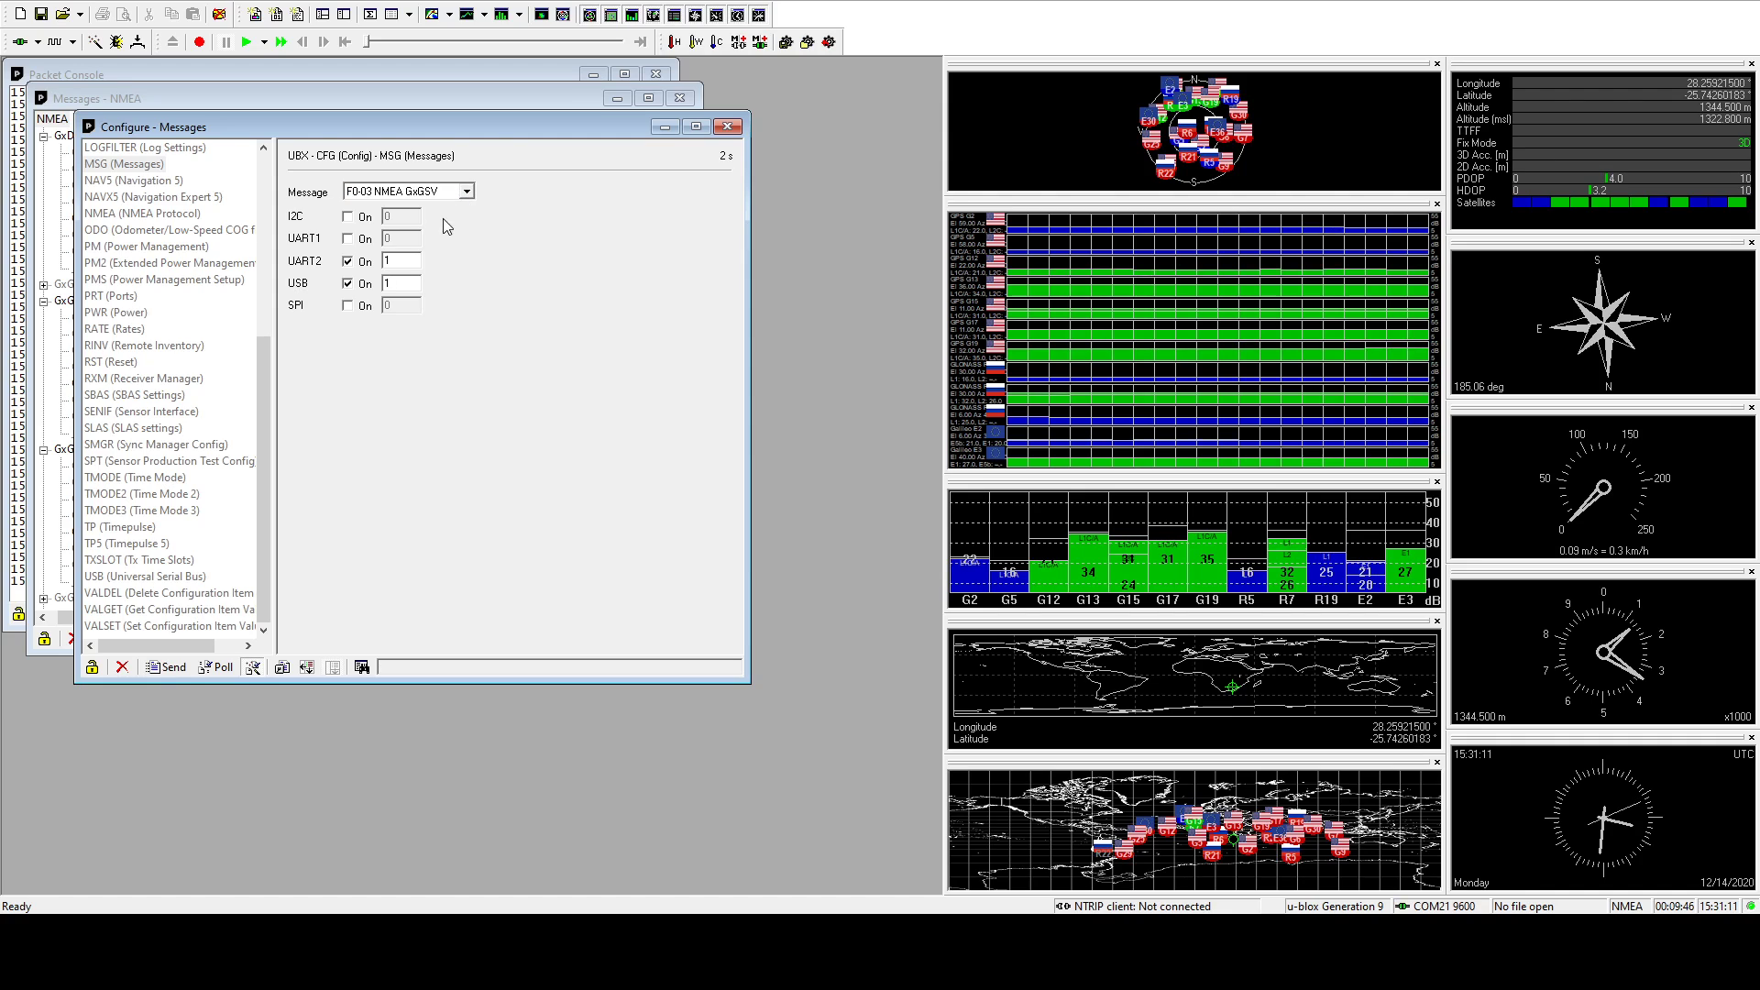
left_click(443, 218)
left_click(459, 191)
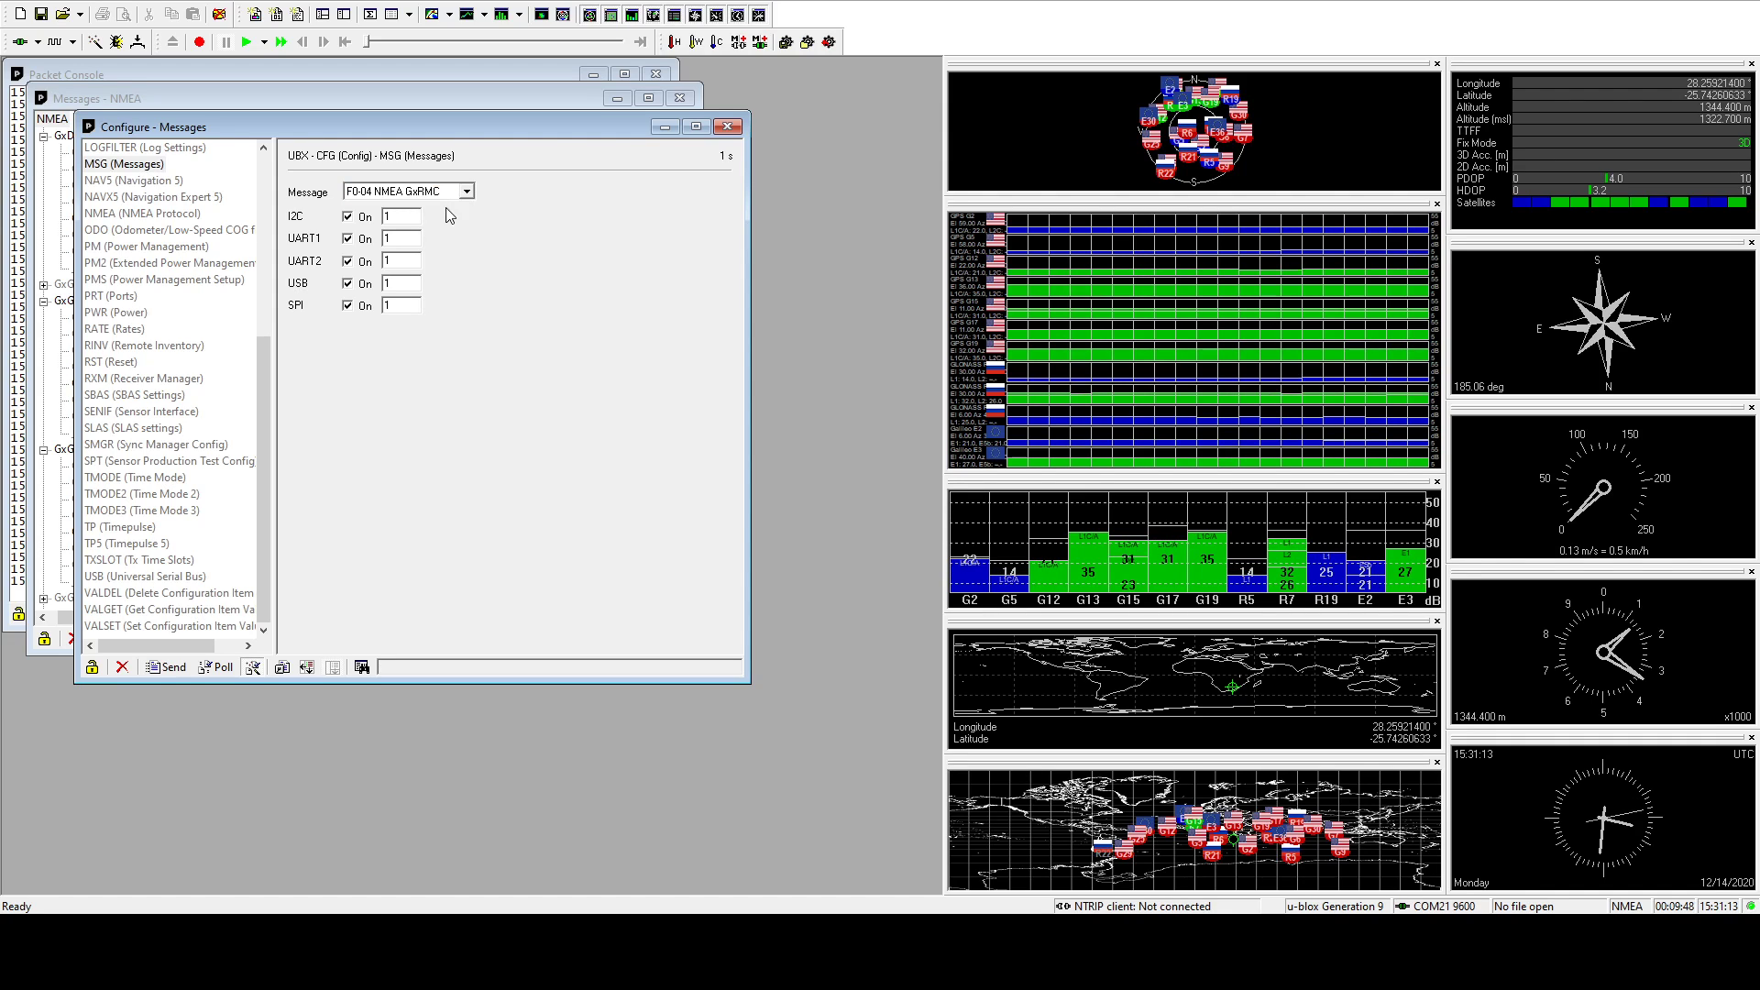
left_click(438, 217)
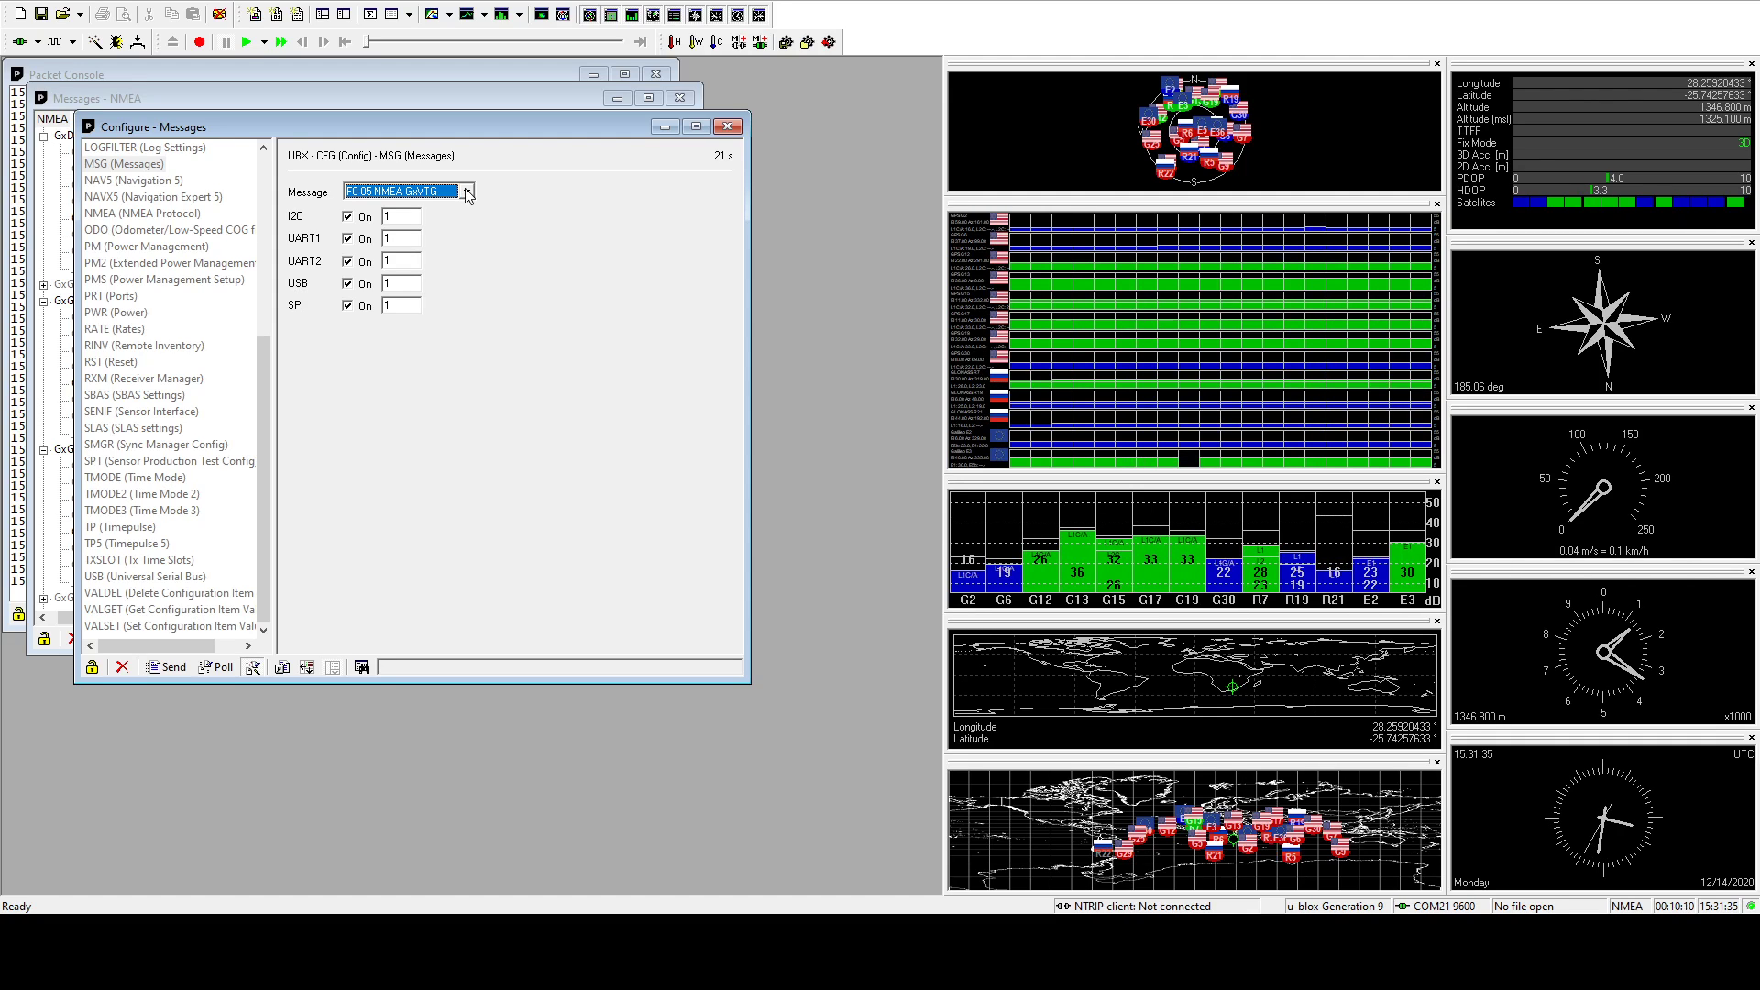
Check the port outputs of the NMEA GxGRS and GxGBS messages, revisiting GxRMC in between
left_click(466, 192)
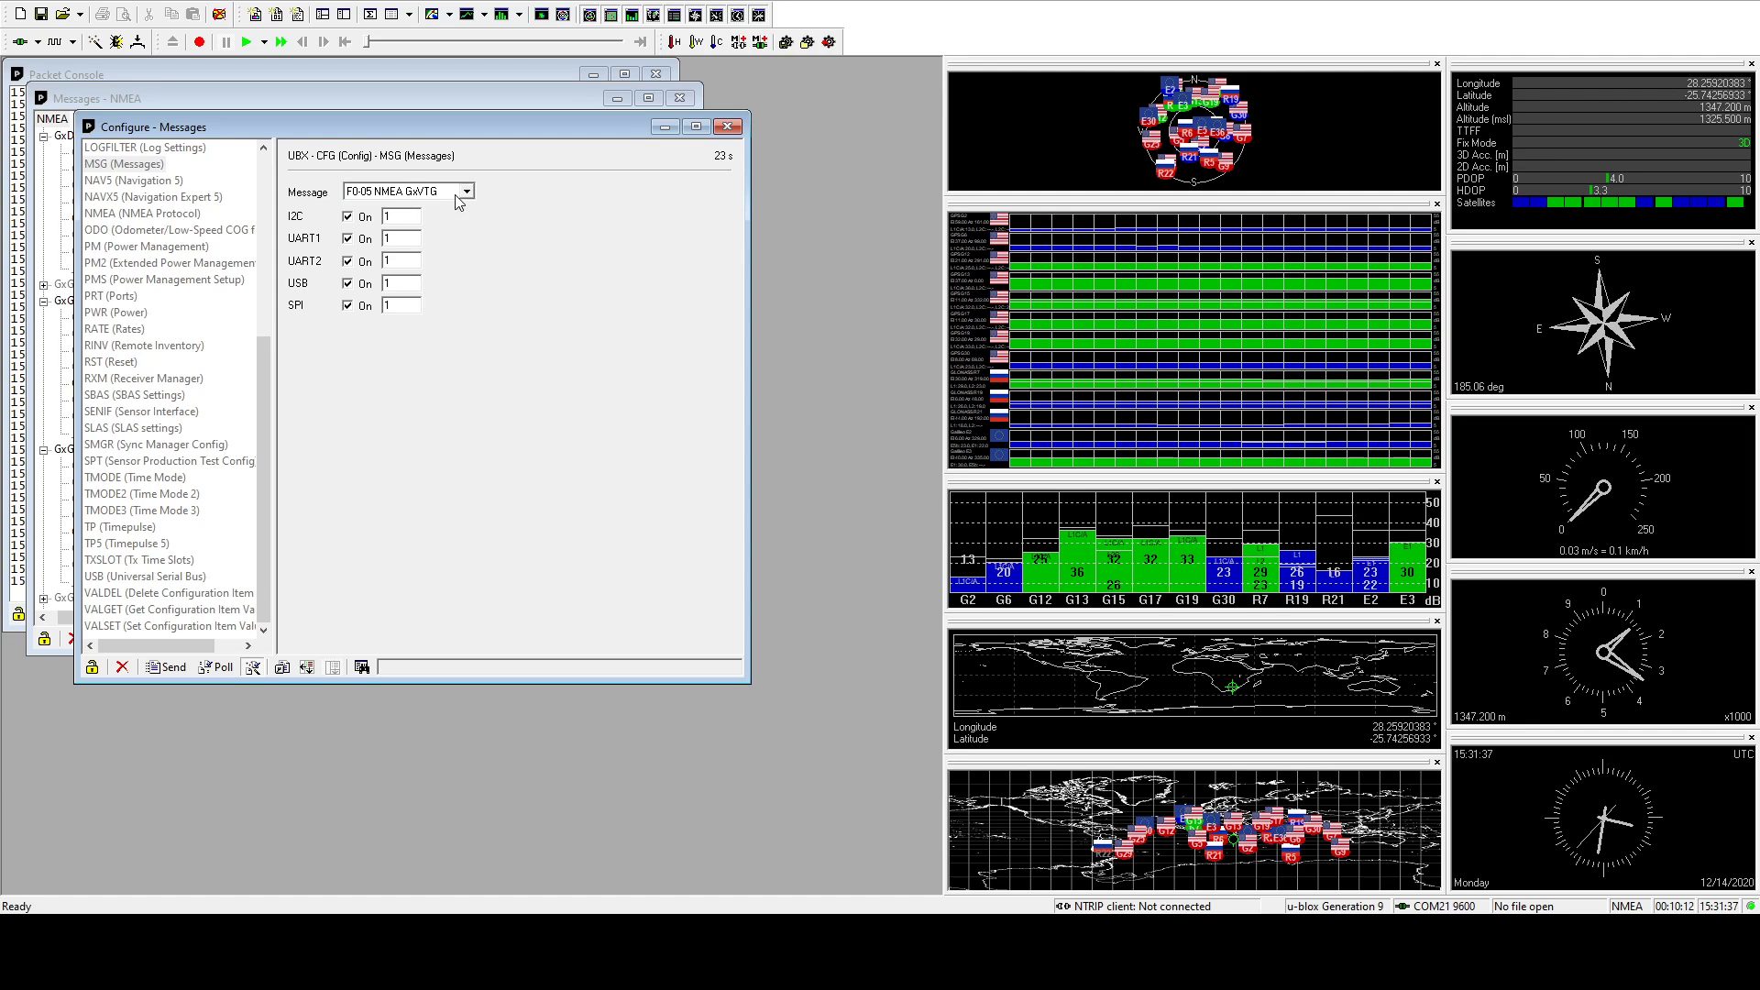
left_click(427, 218)
left_click(467, 191)
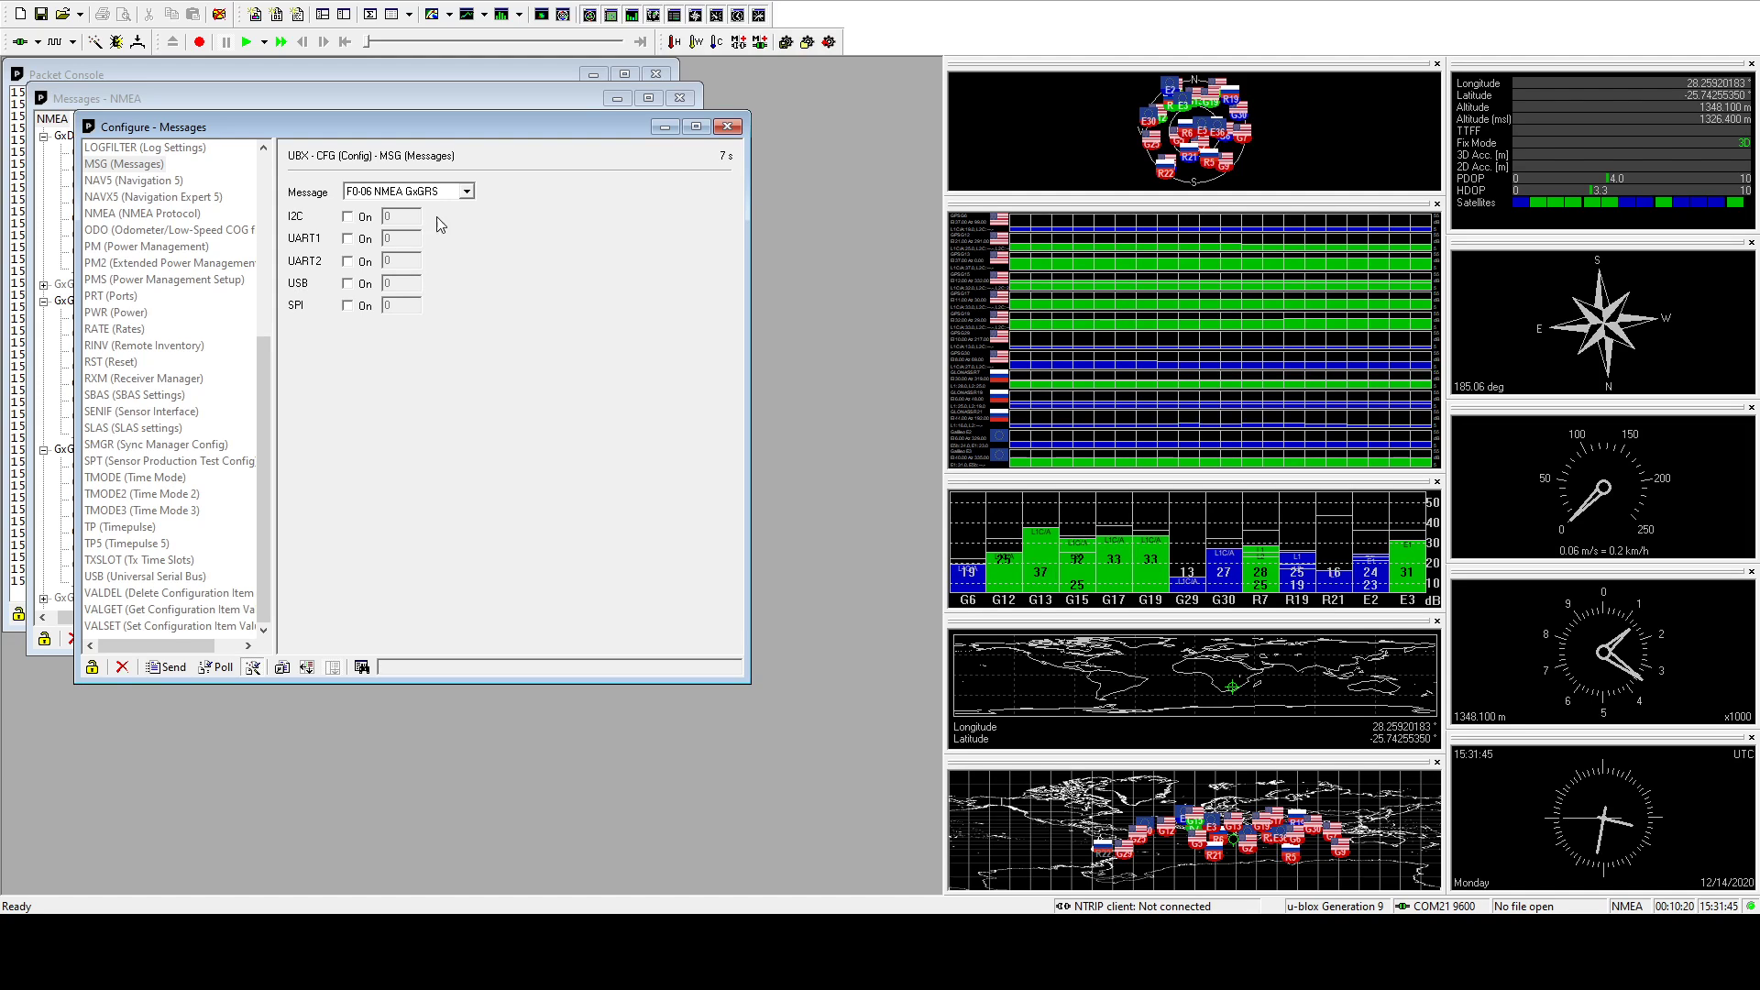
left_click(440, 266)
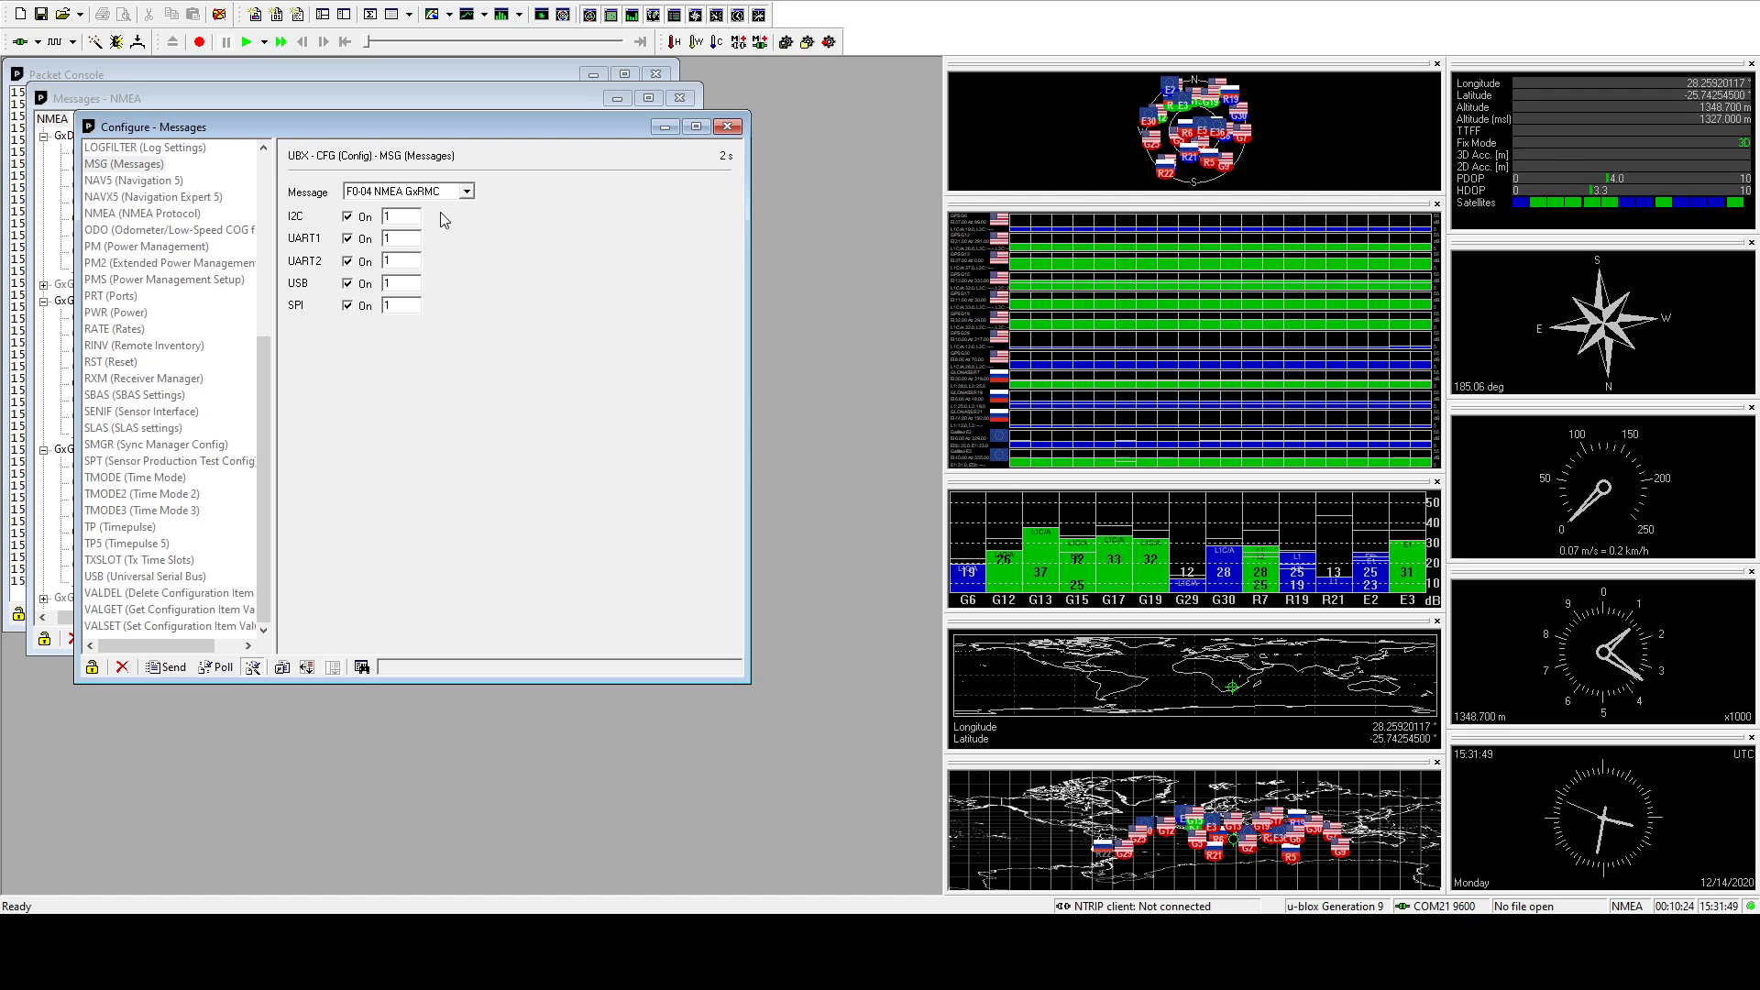
scroll(465, 202, "down", 1)
scroll(467, 202, "down", 1)
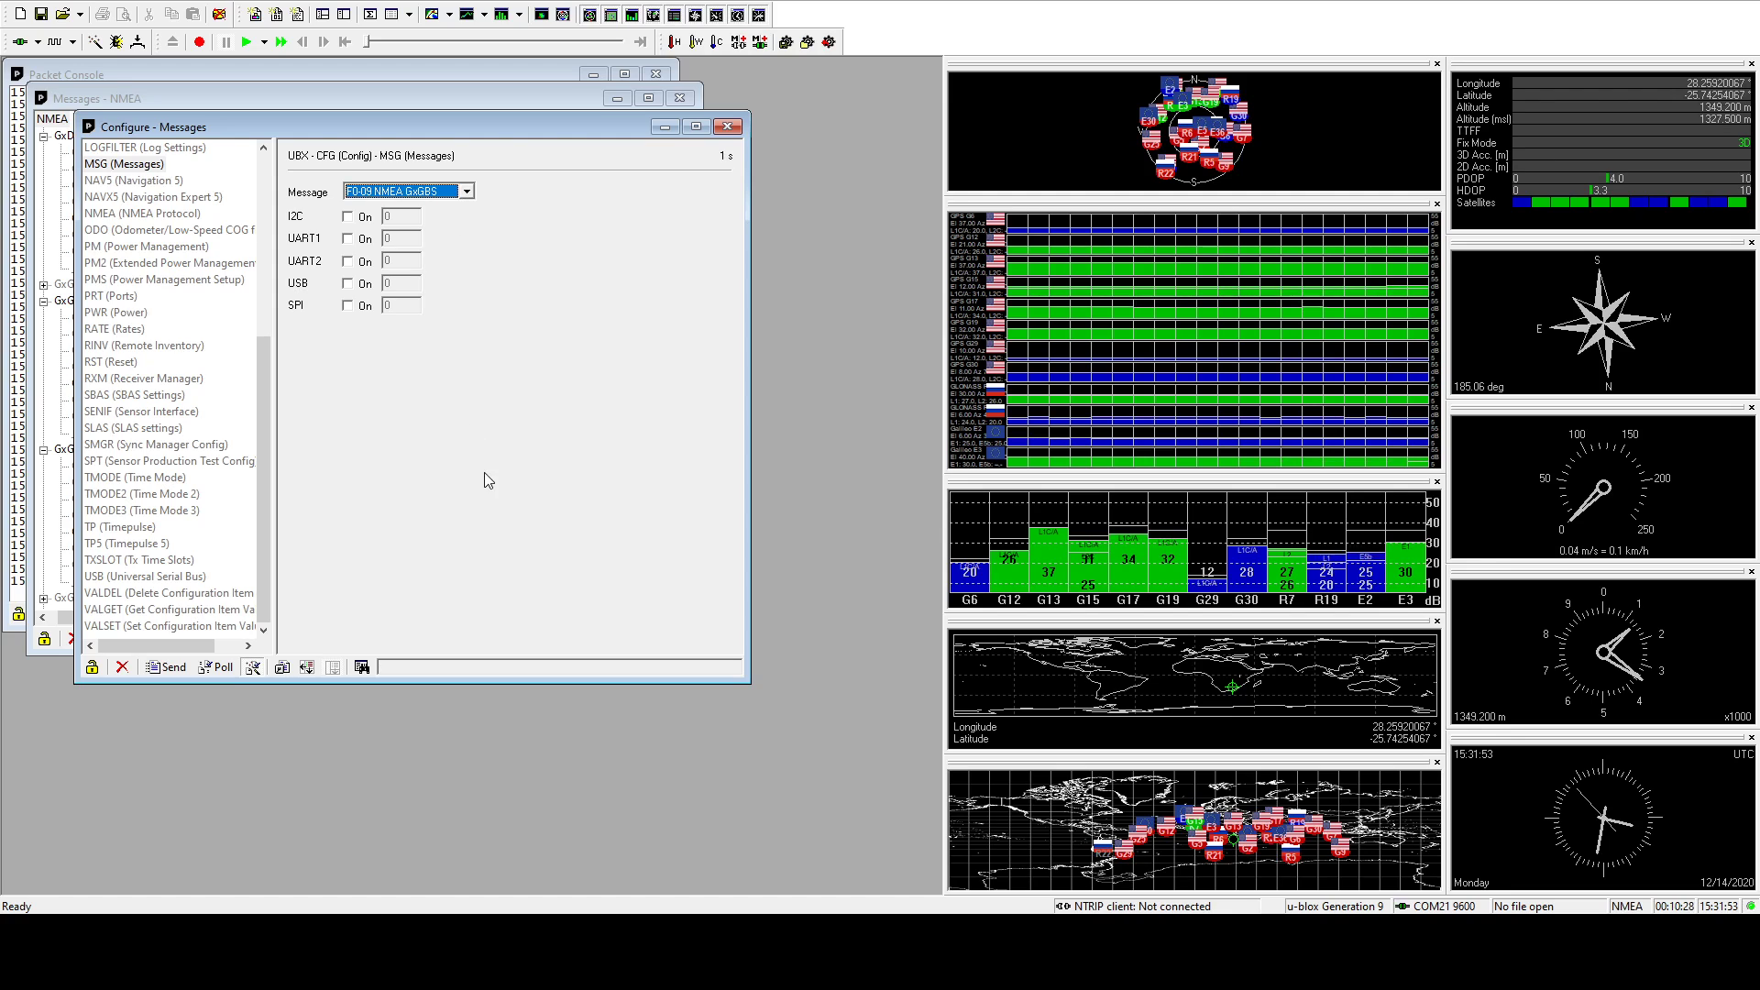
Check the port outputs of the 02-15 RXM-RAWX message
left_click(653, 933)
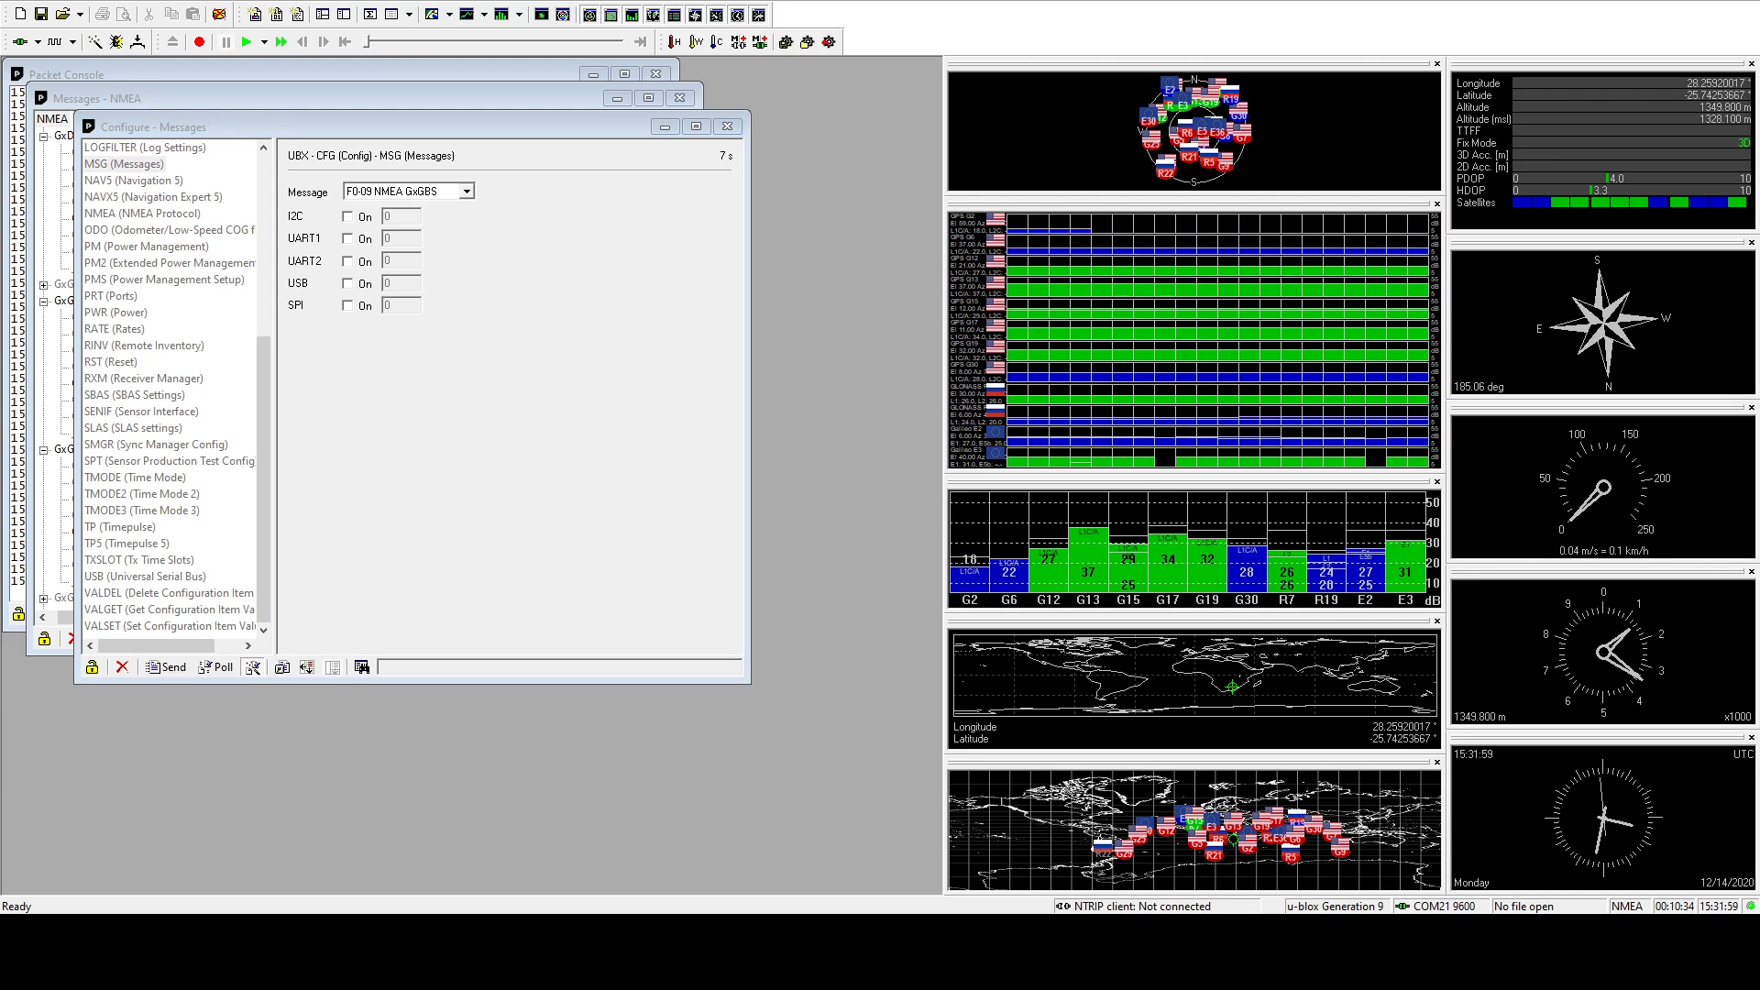
left_click(484, 272)
left_click(466, 192)
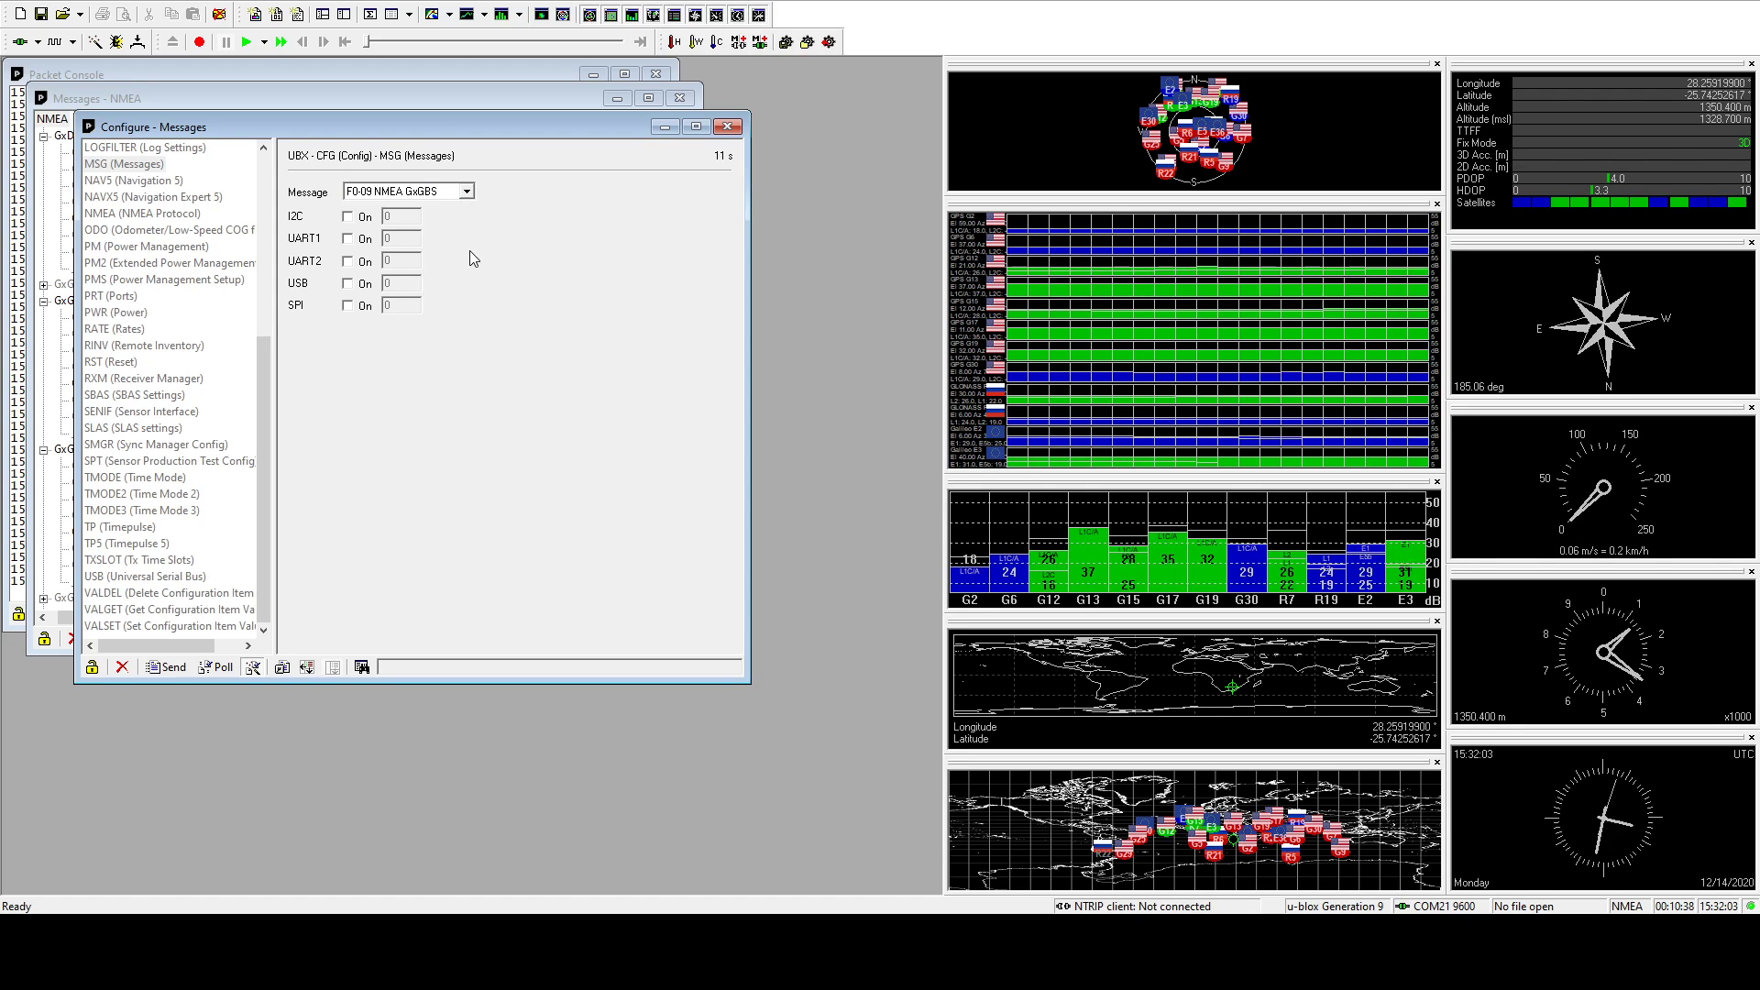
left_click(409, 279)
left_click(410, 281)
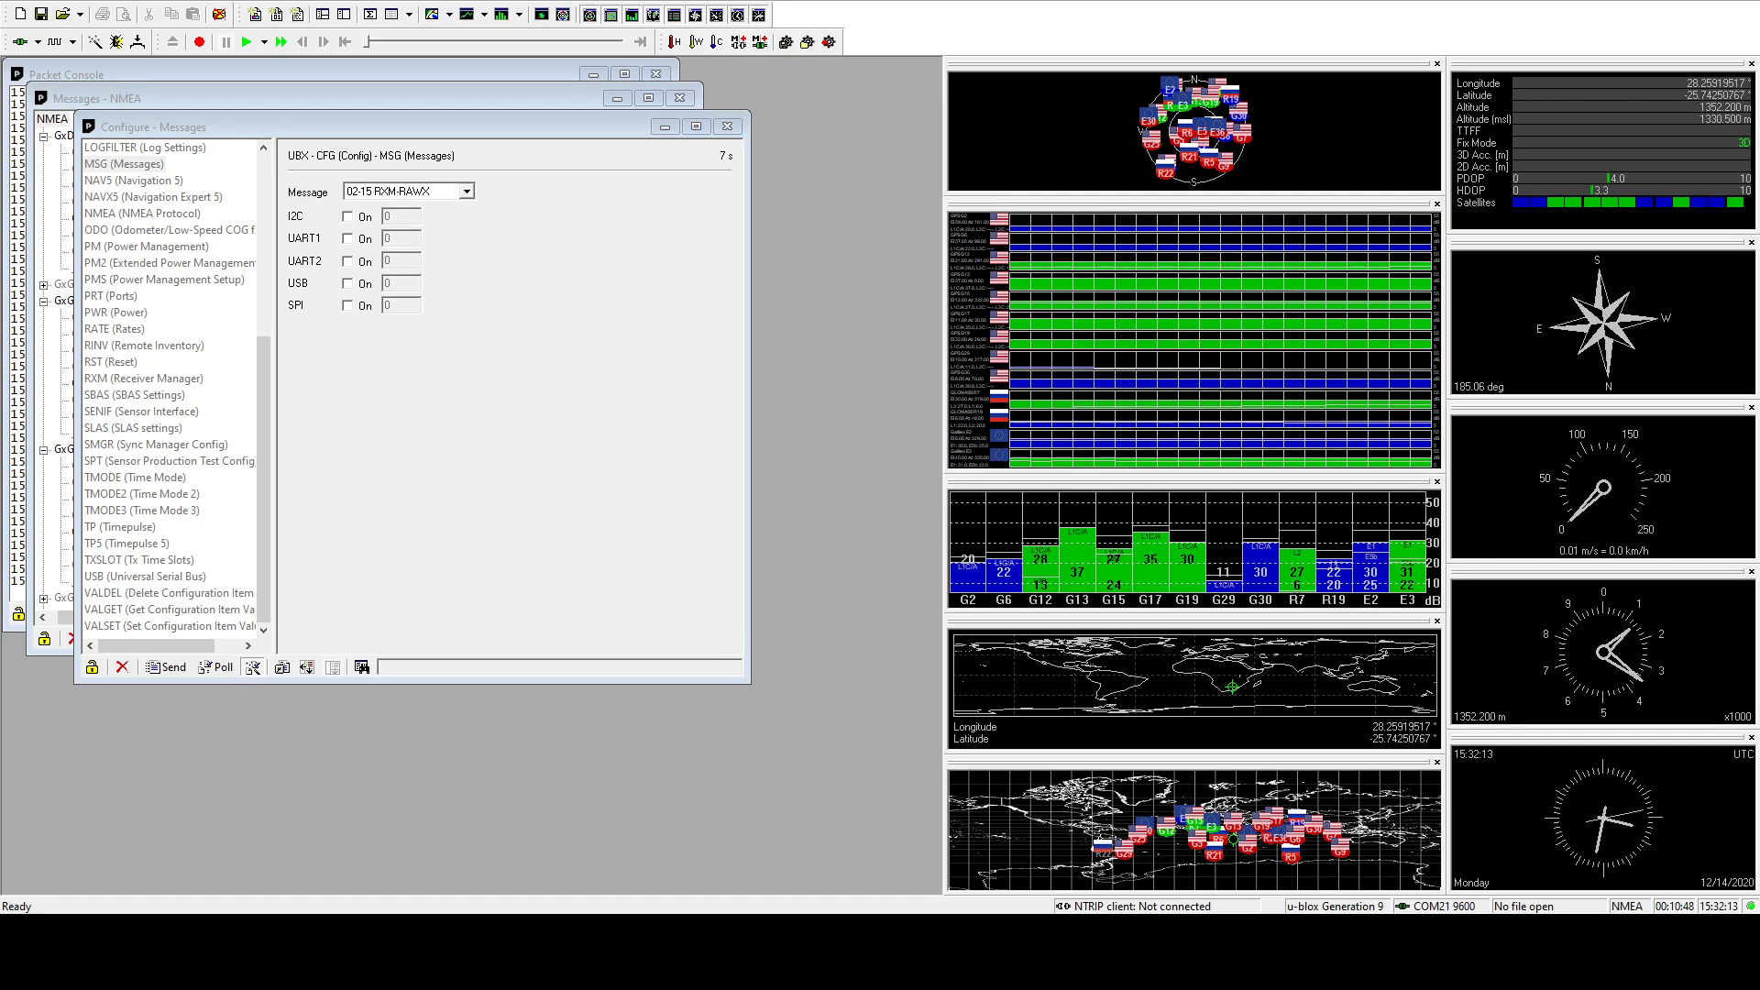
Check the port outputs of the 01-3C NAV-RELPOSNED and 01-13 NAV-HPPOSECEF messages
left_click(578, 508)
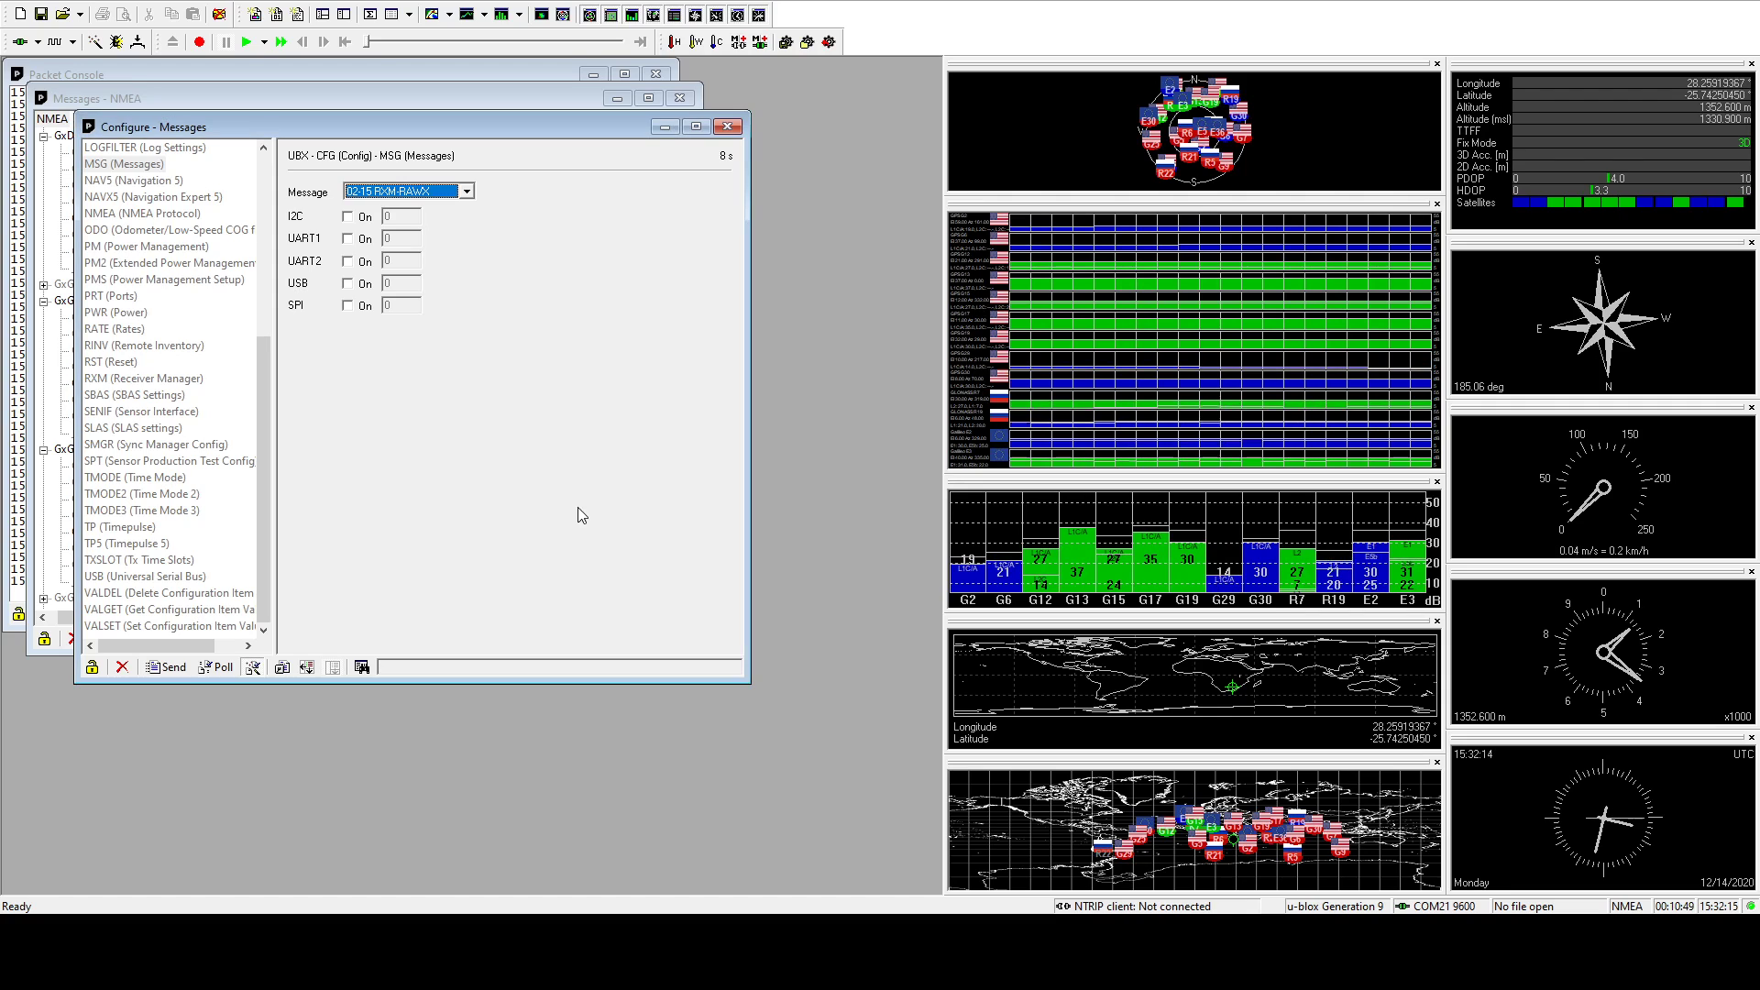
left_click(466, 194)
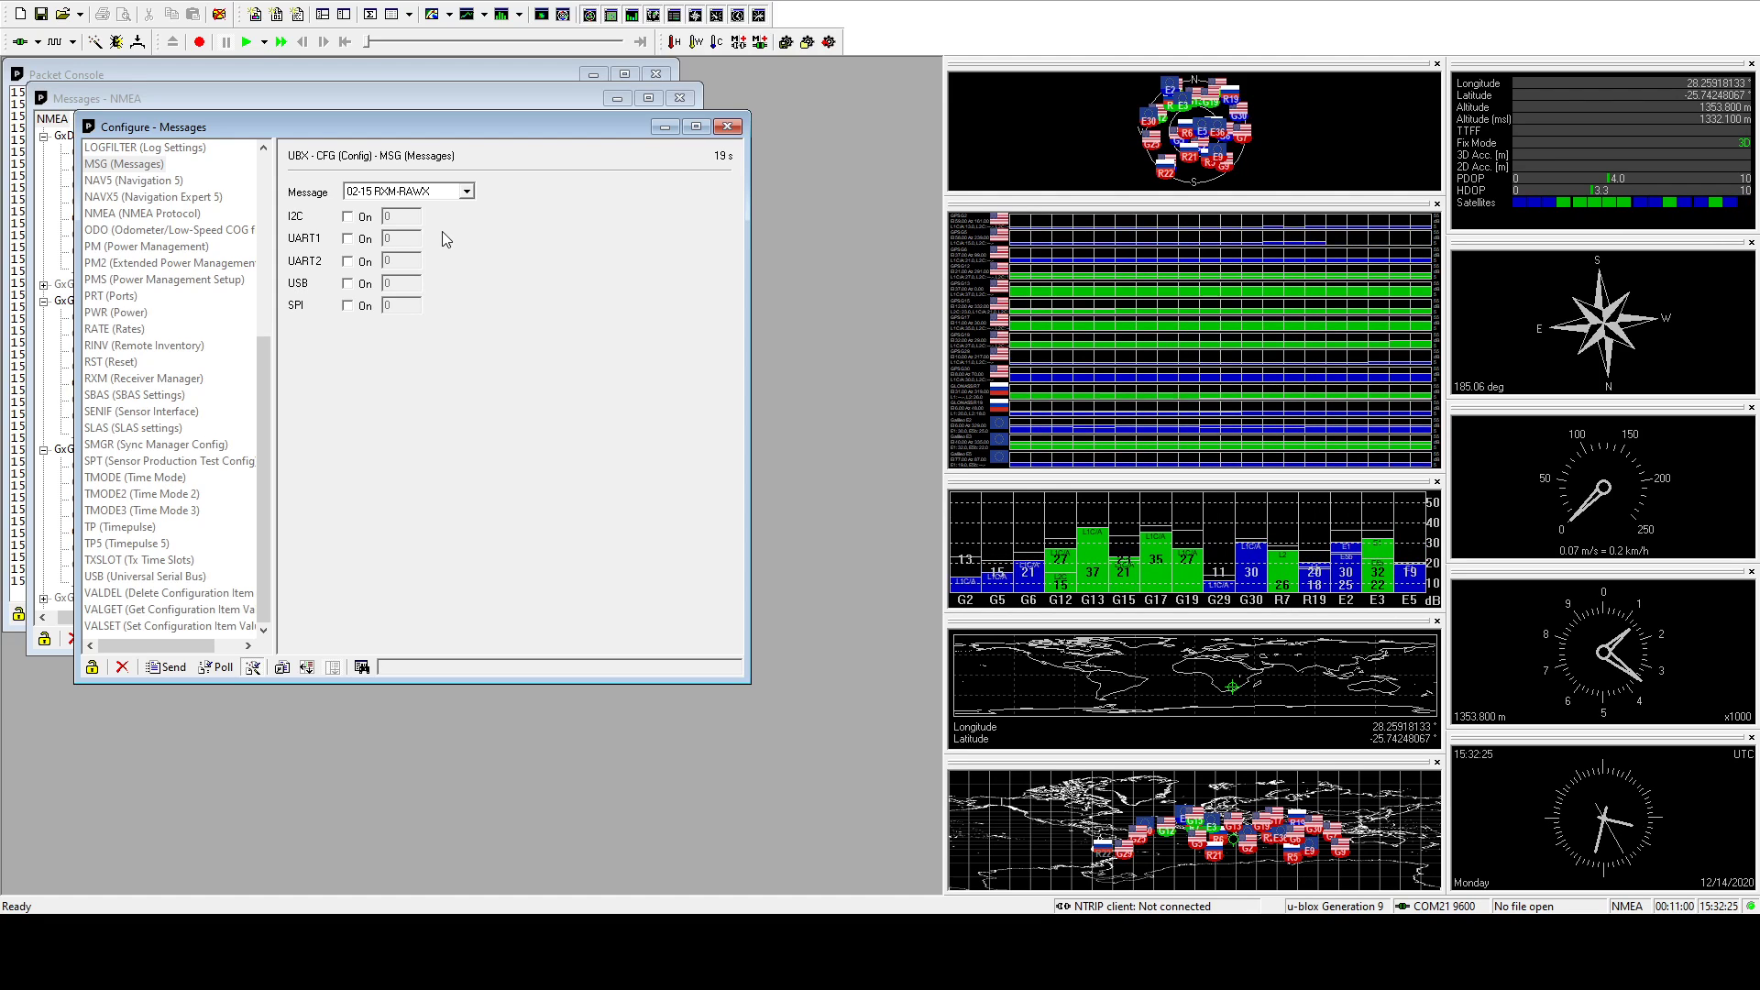
left_click(423, 327)
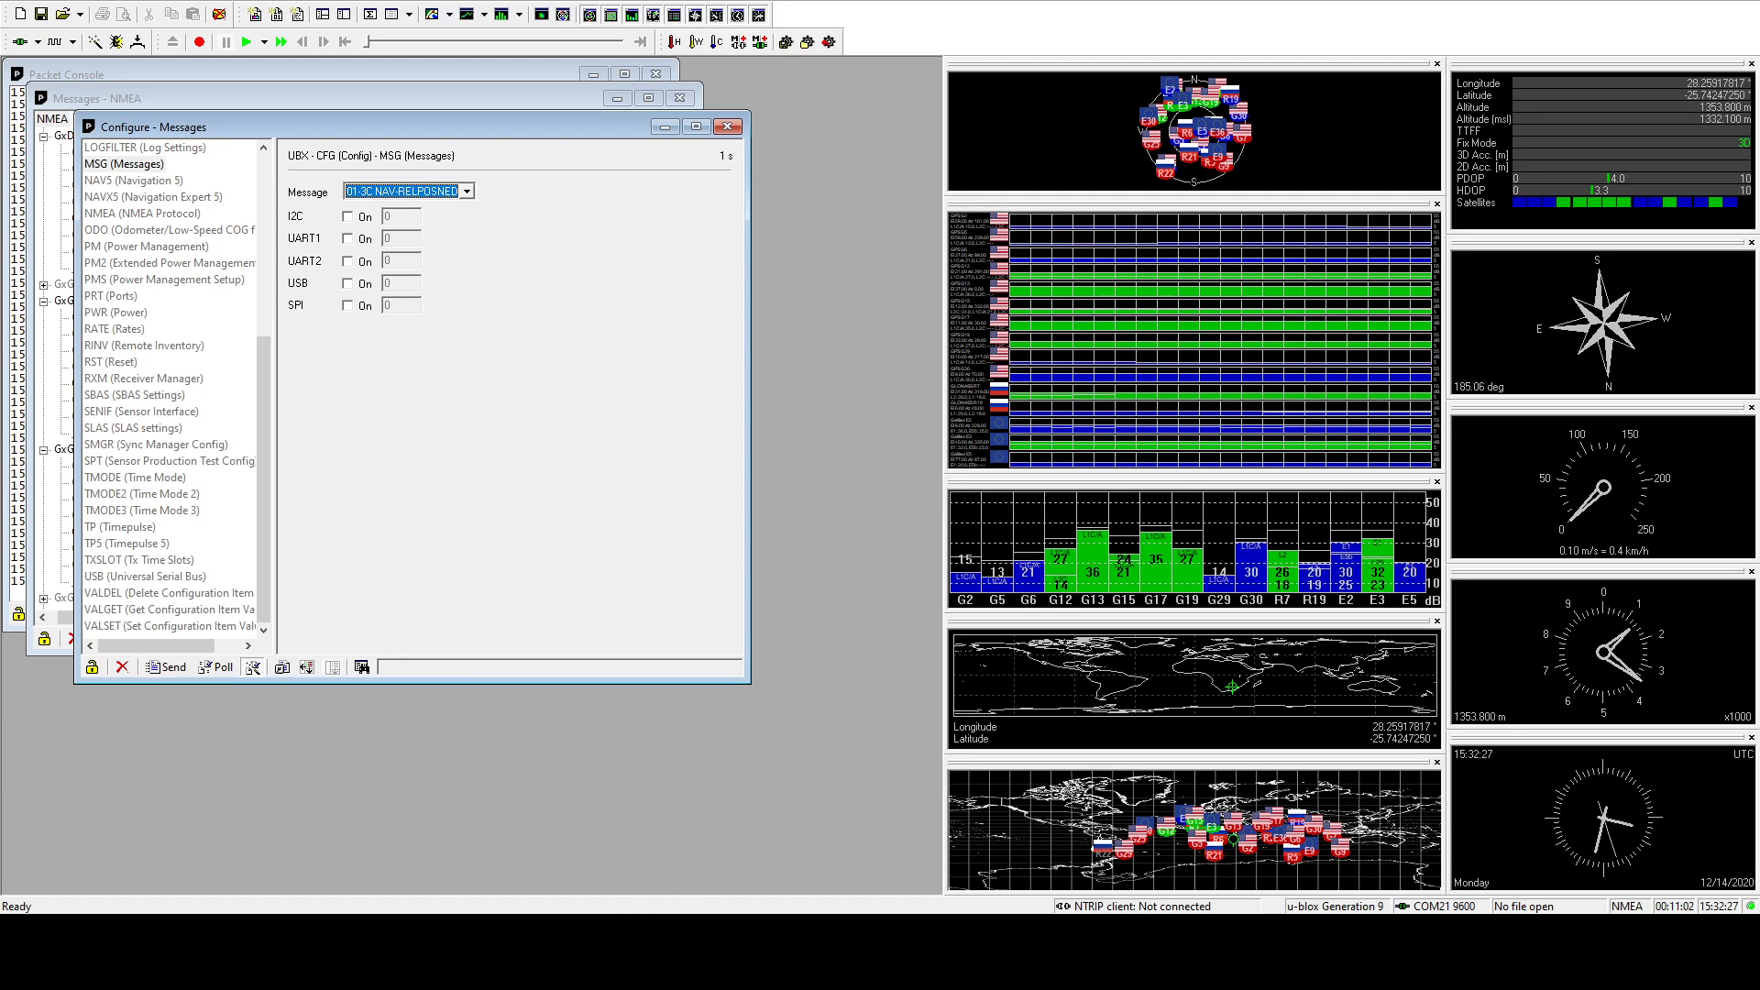
key("alt+Tab")
left_click(581, 519)
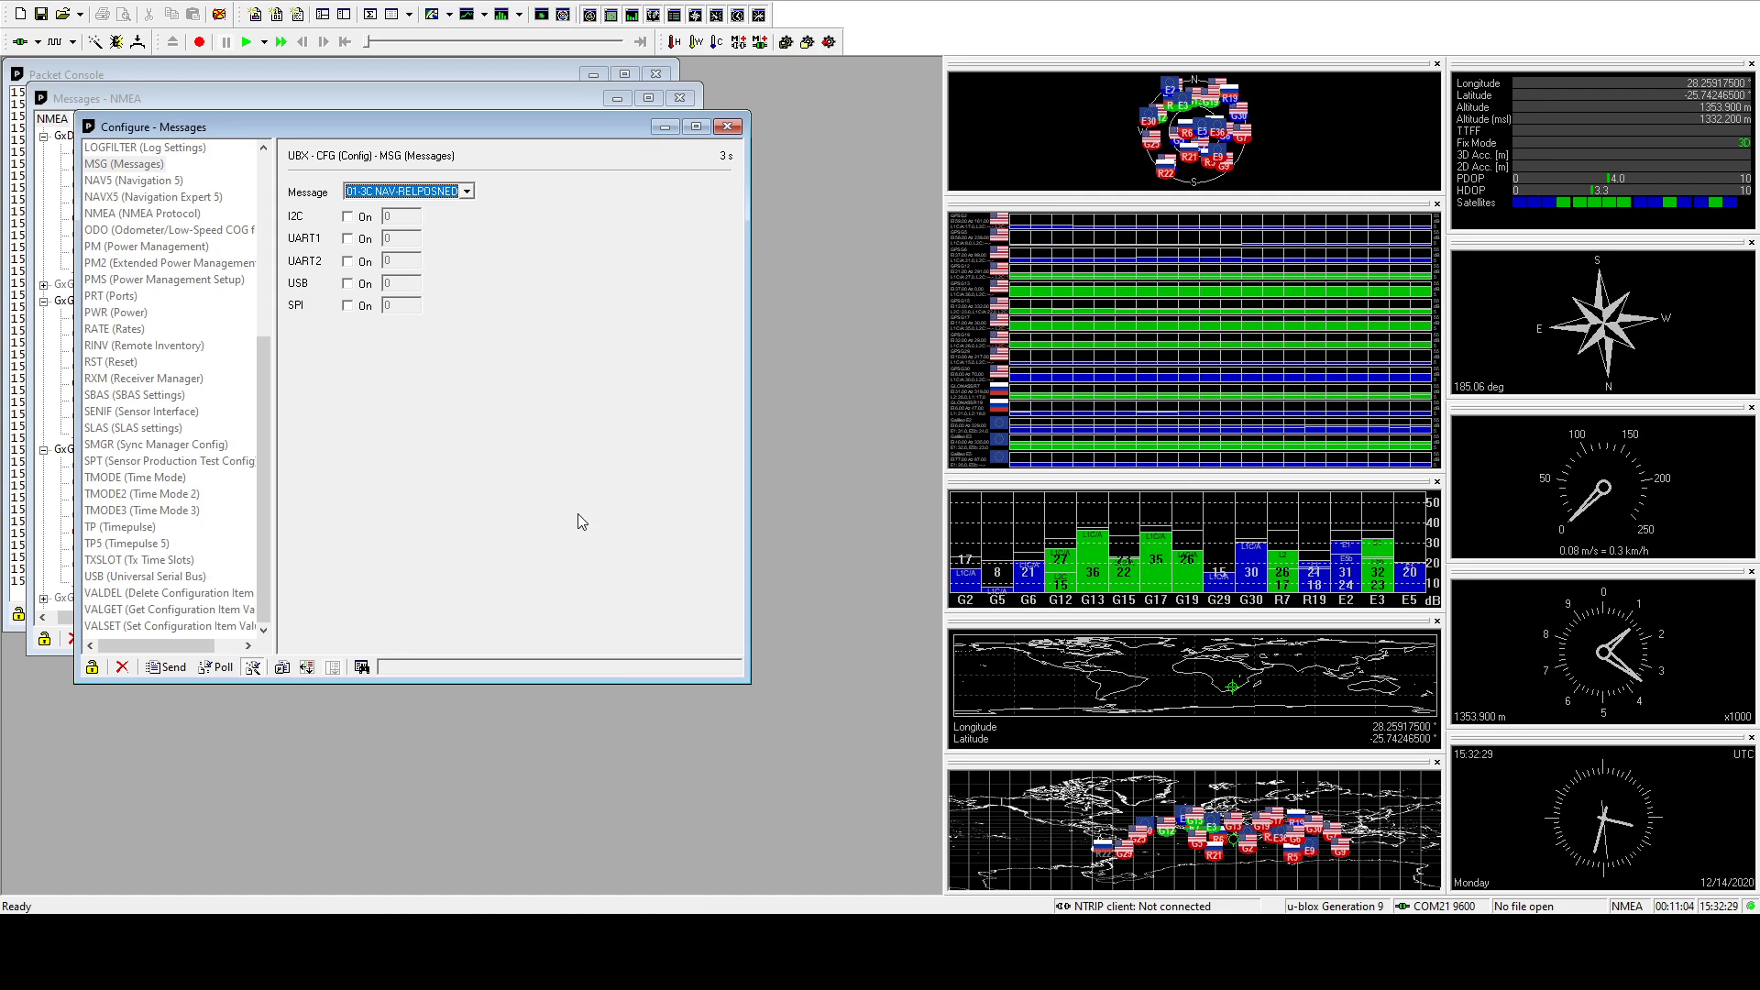
left_click(463, 193)
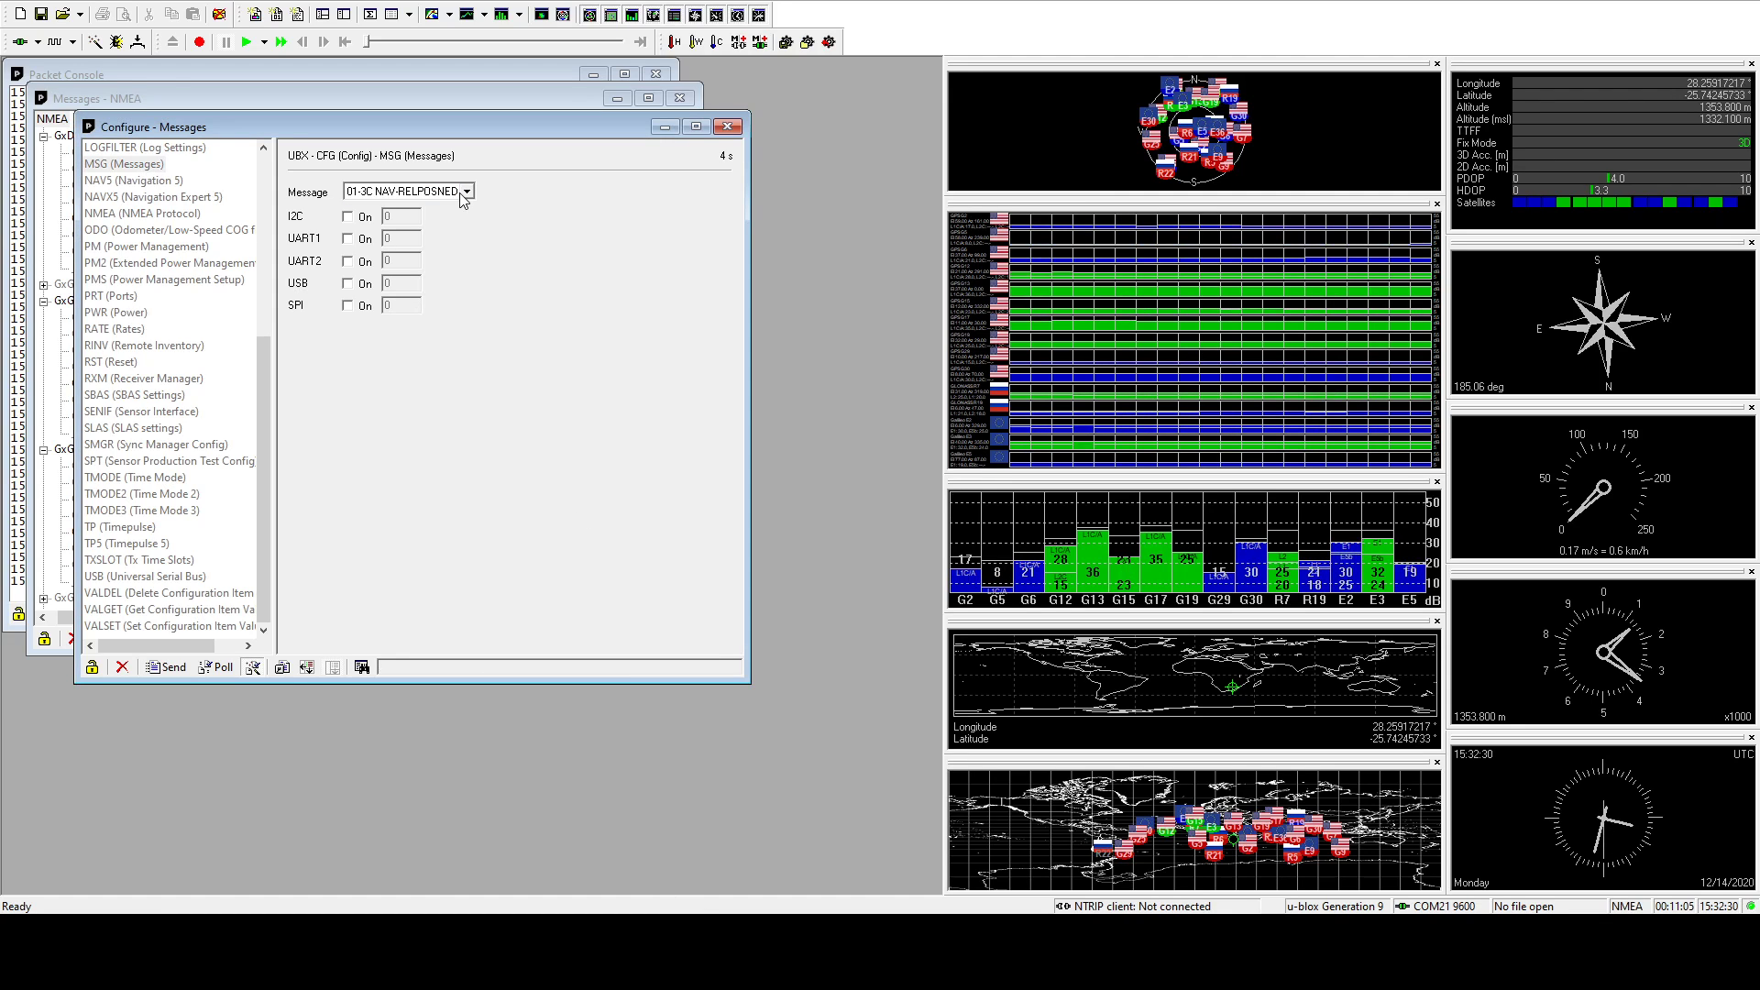
left_click(451, 240)
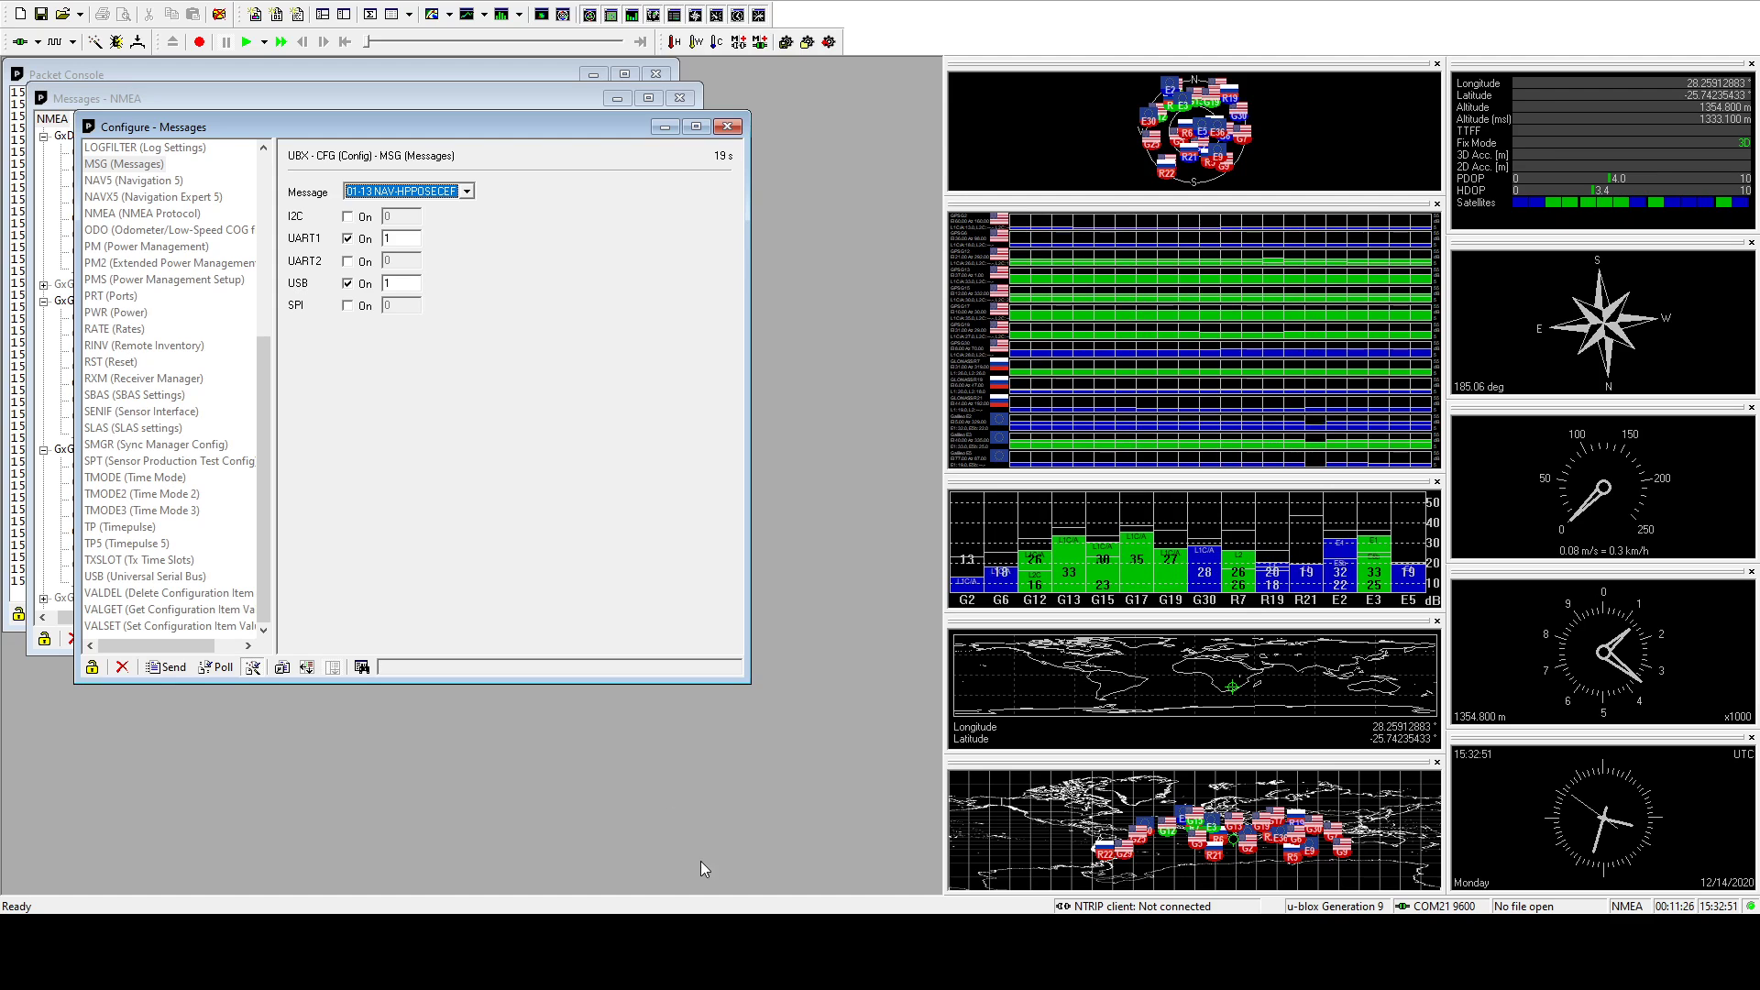
Check the port outputs of the 01-02 NAV-POSLLH message
left_click(704, 932)
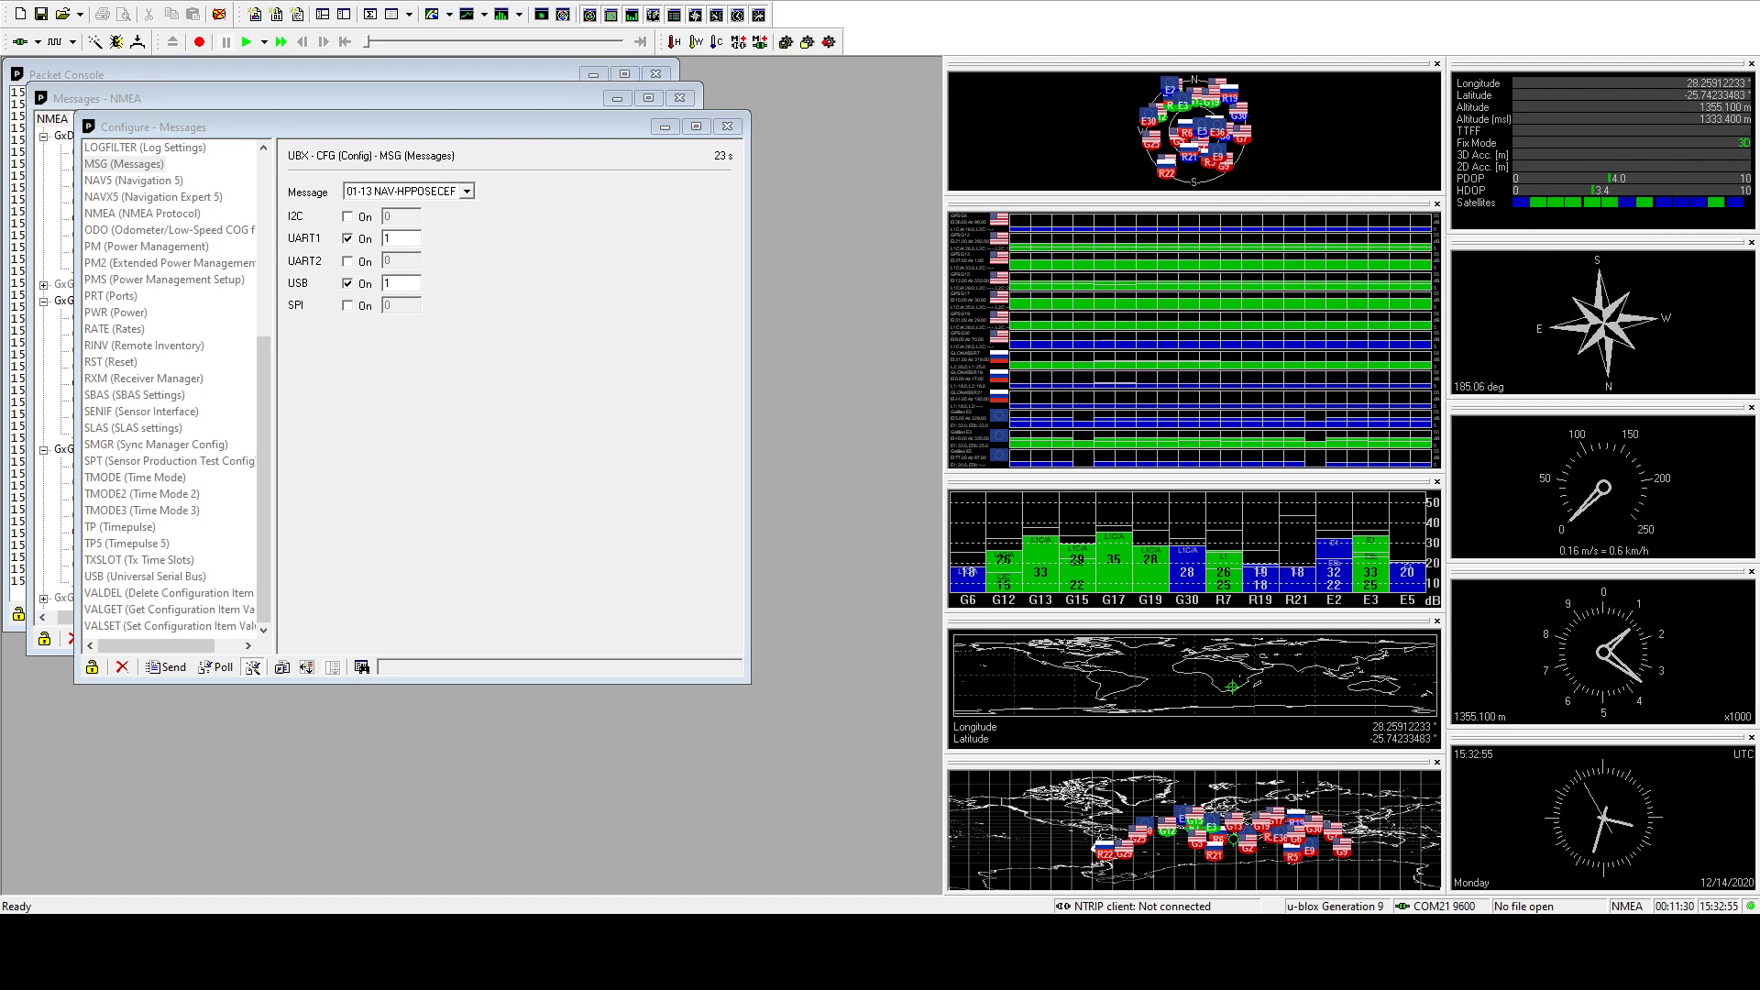
left_click(542, 385)
left_click(467, 192)
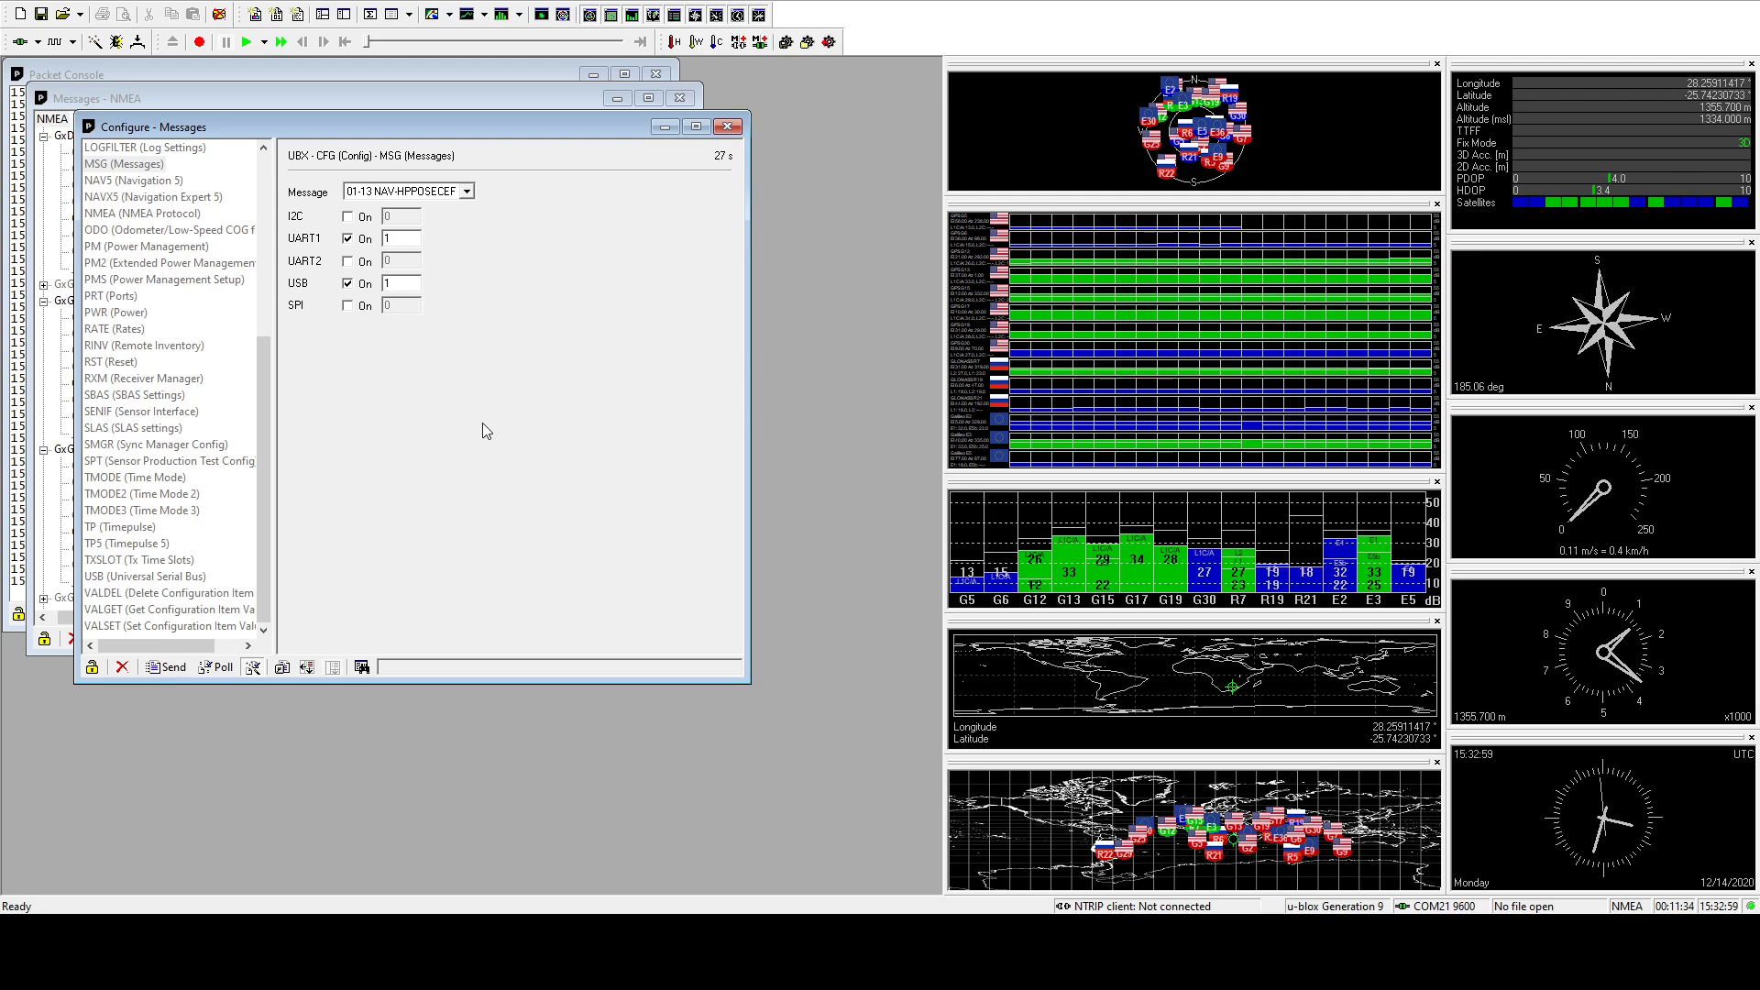
left_click(428, 275)
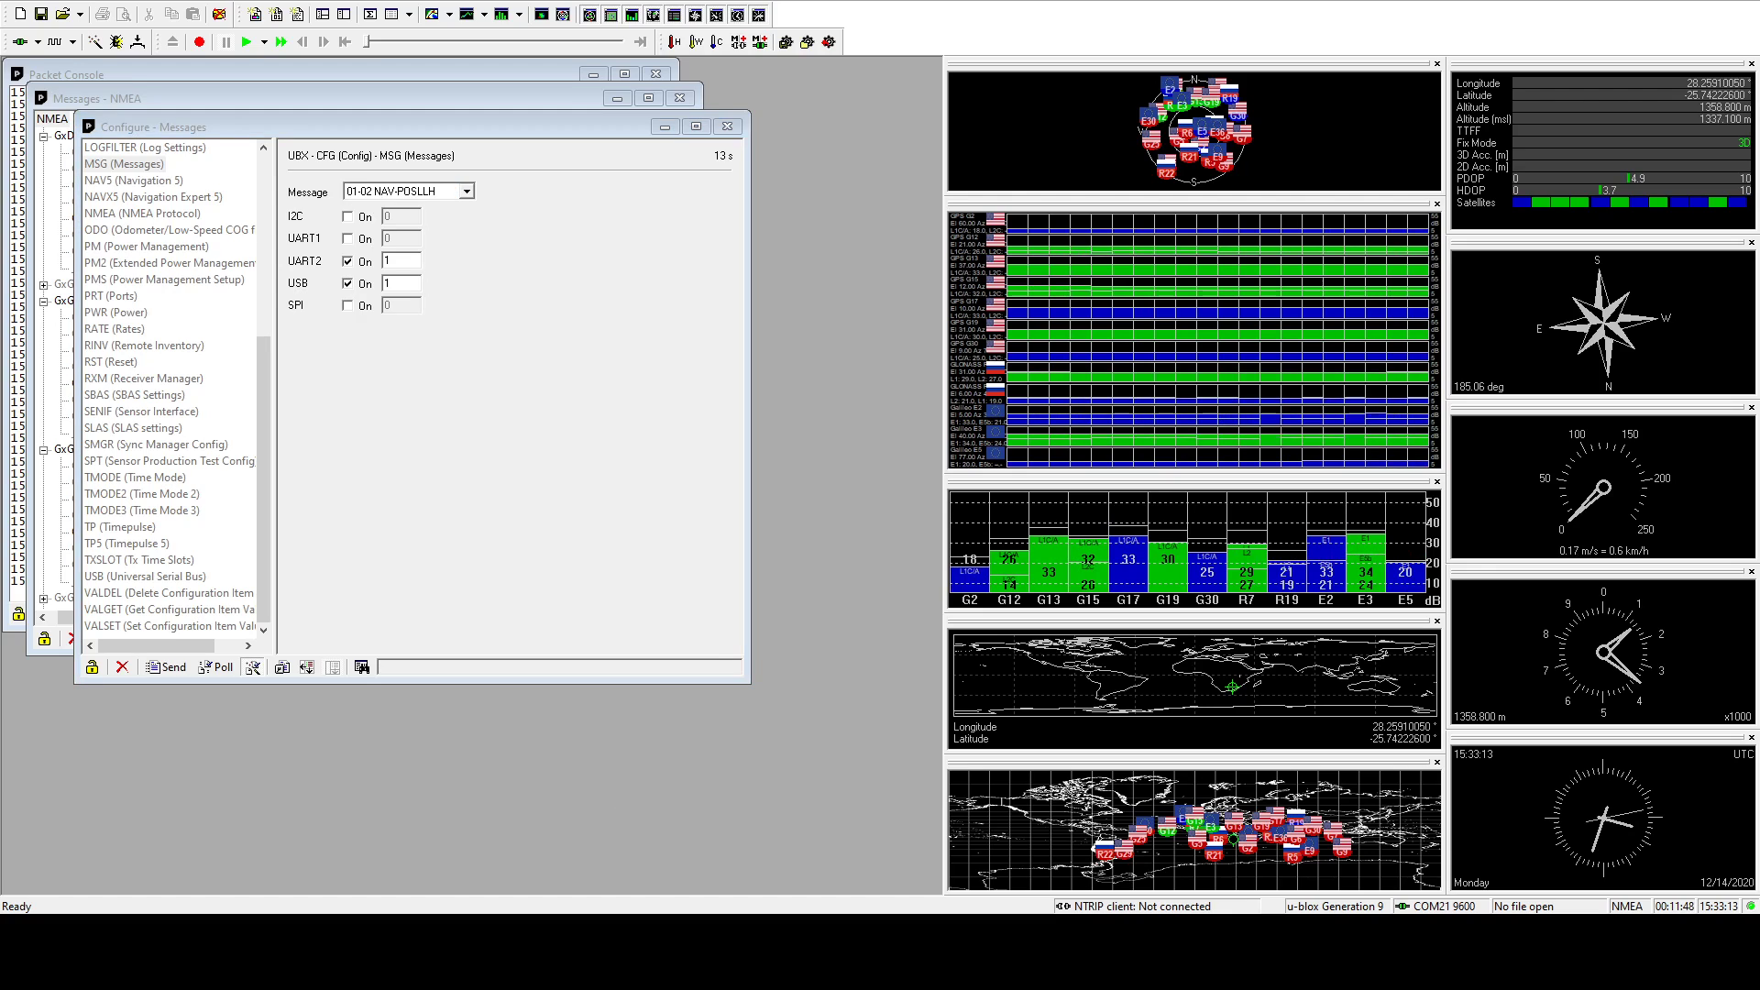
Go through the neighbouring NAV messages and check the port outputs of 01-03 NAV-STATUS
left_click(542, 346)
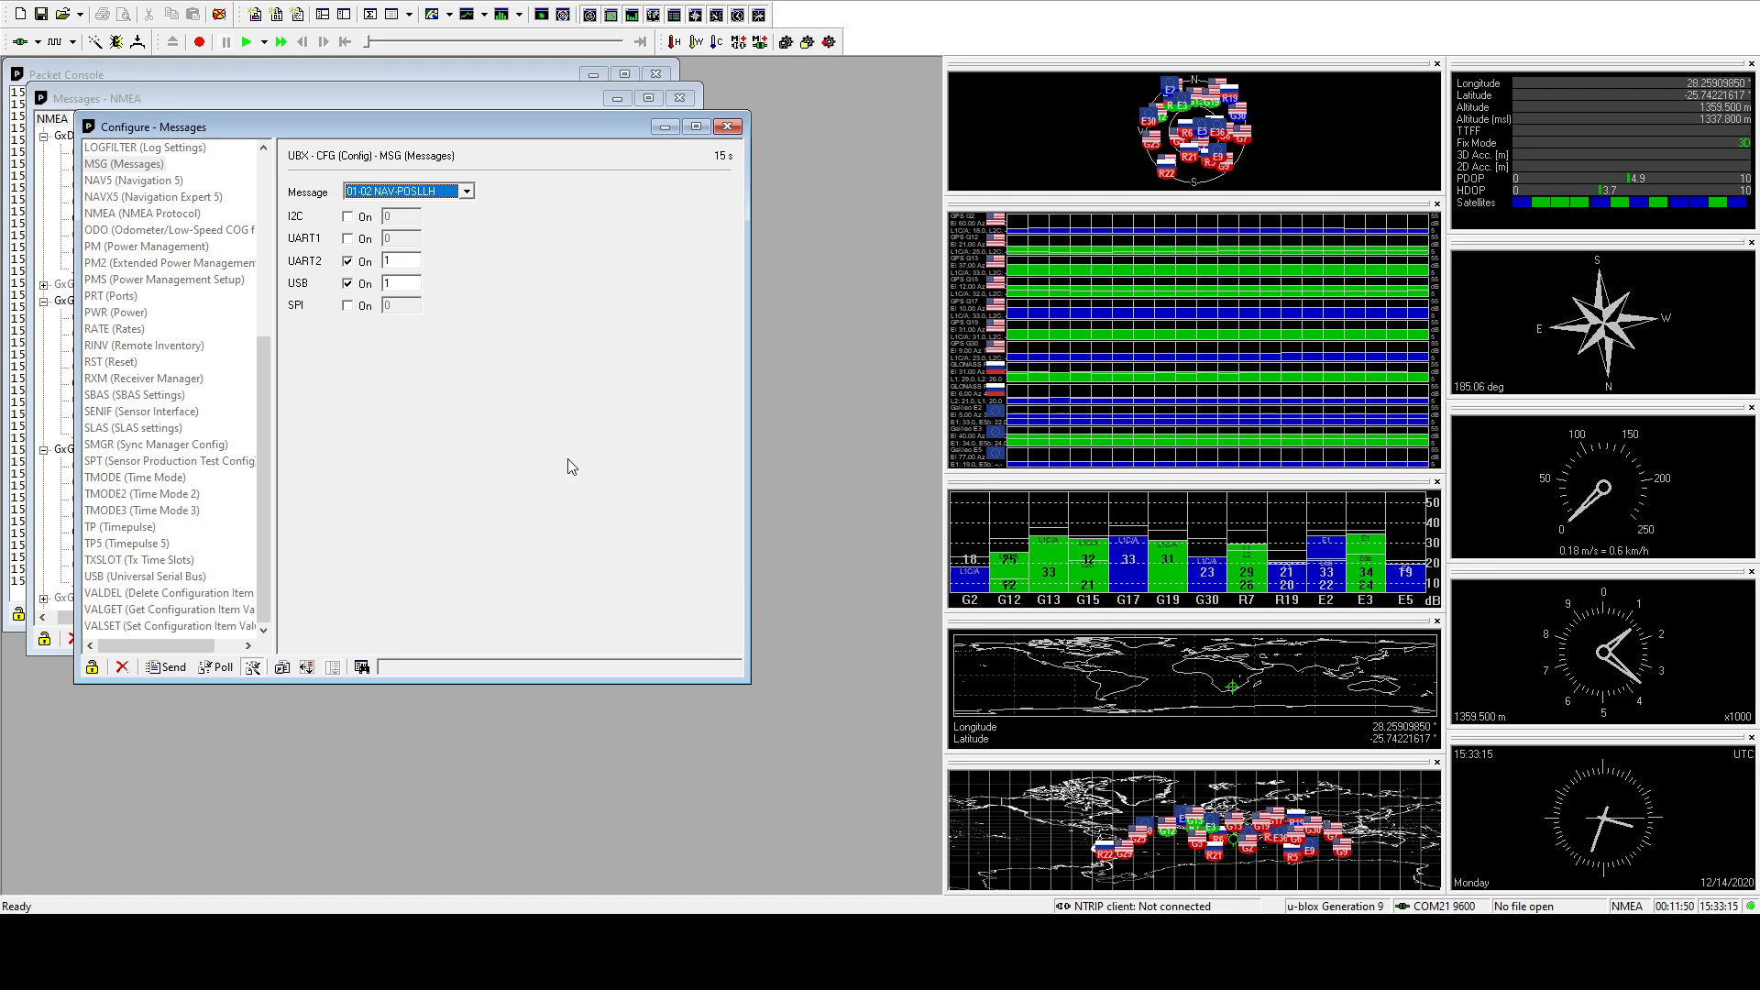
left_click(446, 219)
left_click(462, 196)
left_click(427, 231)
left_click(466, 194)
key("Down")
key("Down")
key("Down")
key("Down")
key("Down")
key("Down")
key("Down")
left_click(429, 241)
left_click(460, 194)
left_click(435, 238)
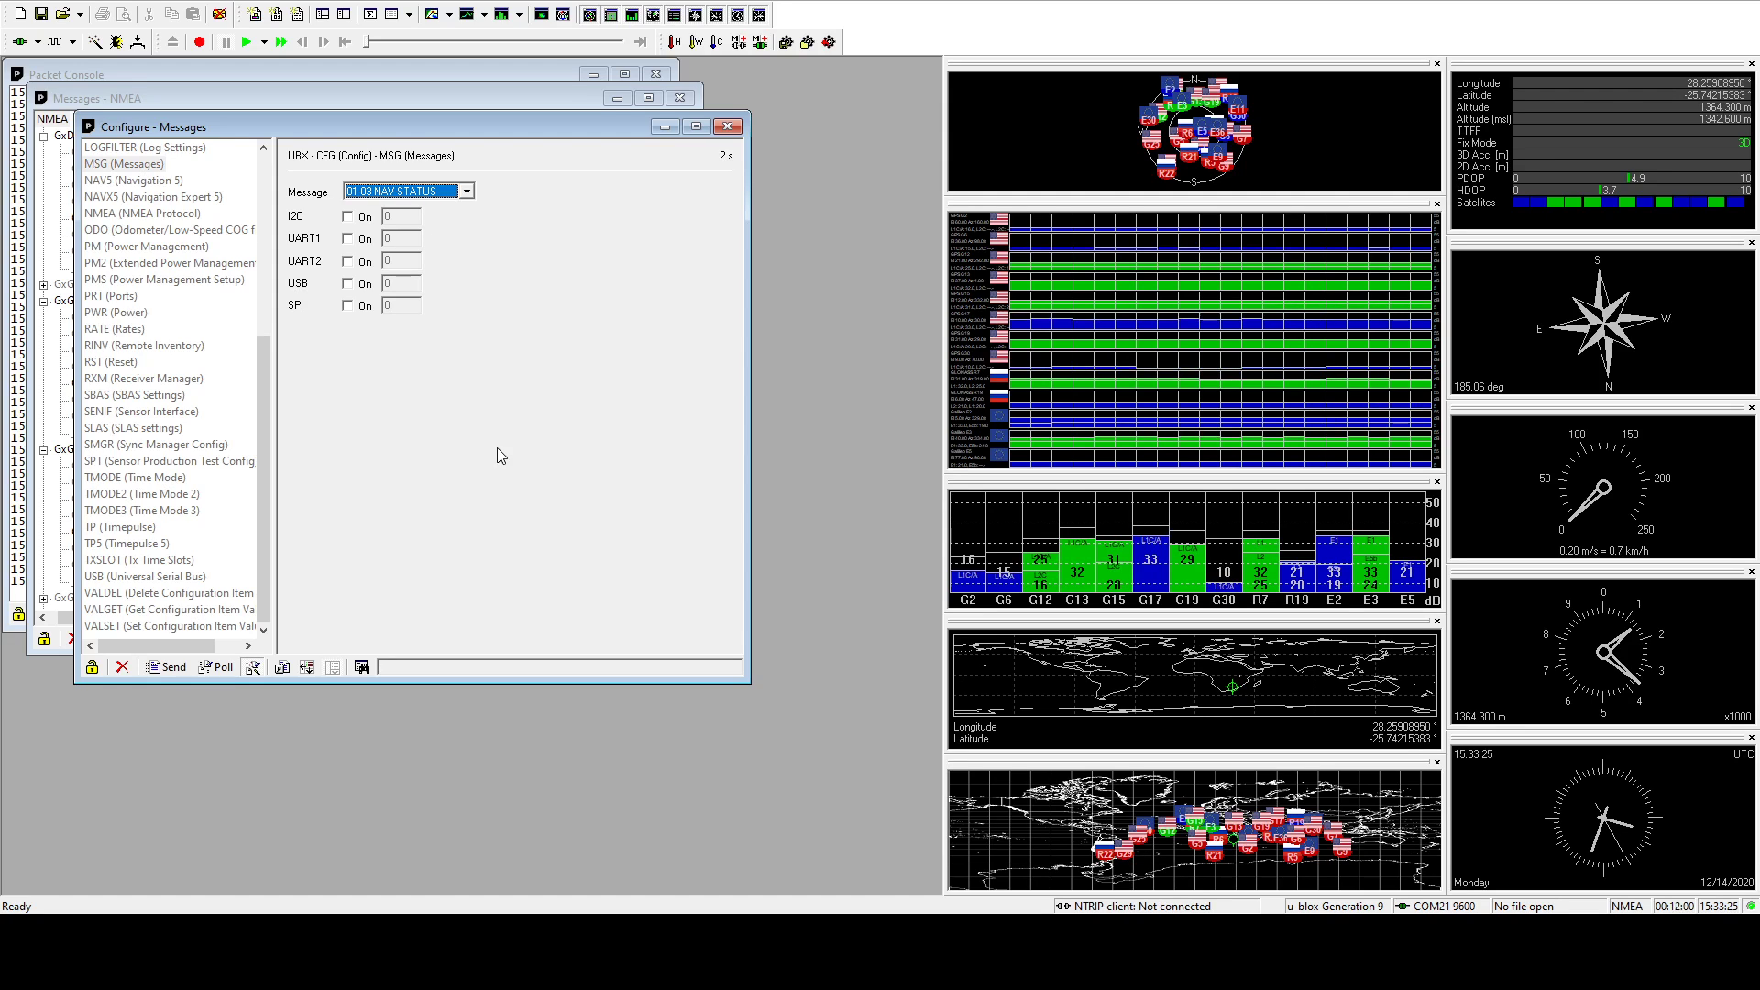
Open the PRT (Ports) configuration to view the UART1 protocol and baud rate settings
left_click(641, 934)
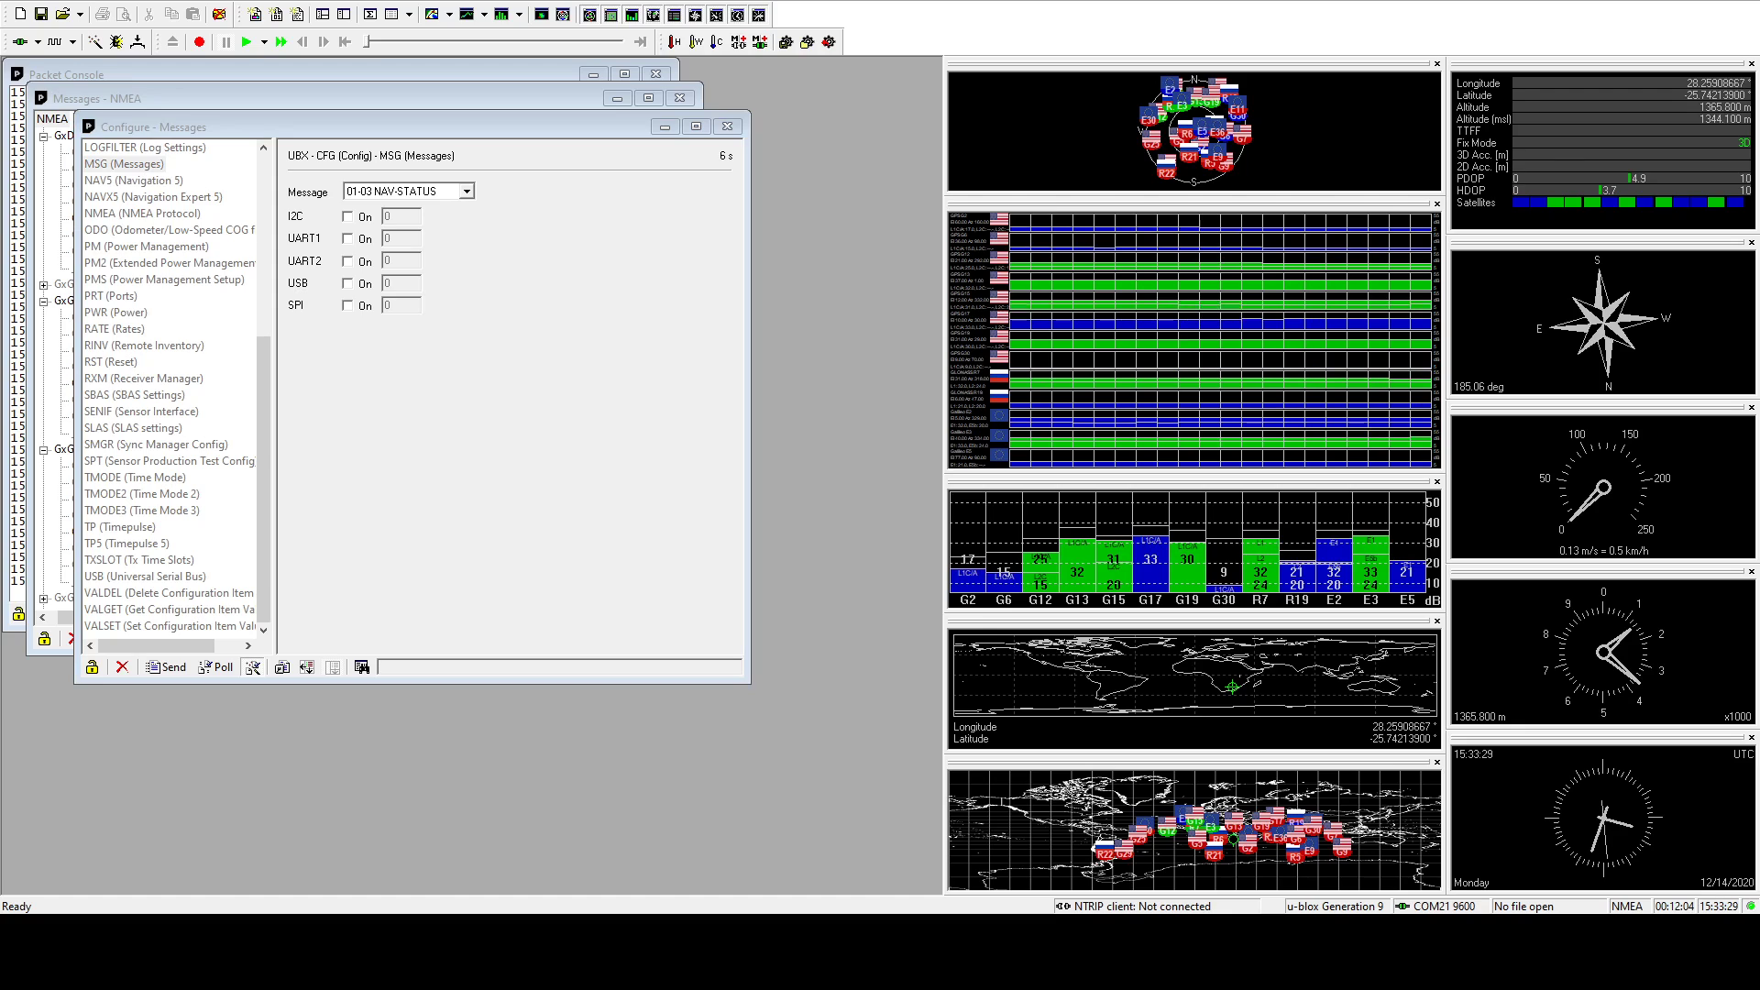
left_click(707, 855)
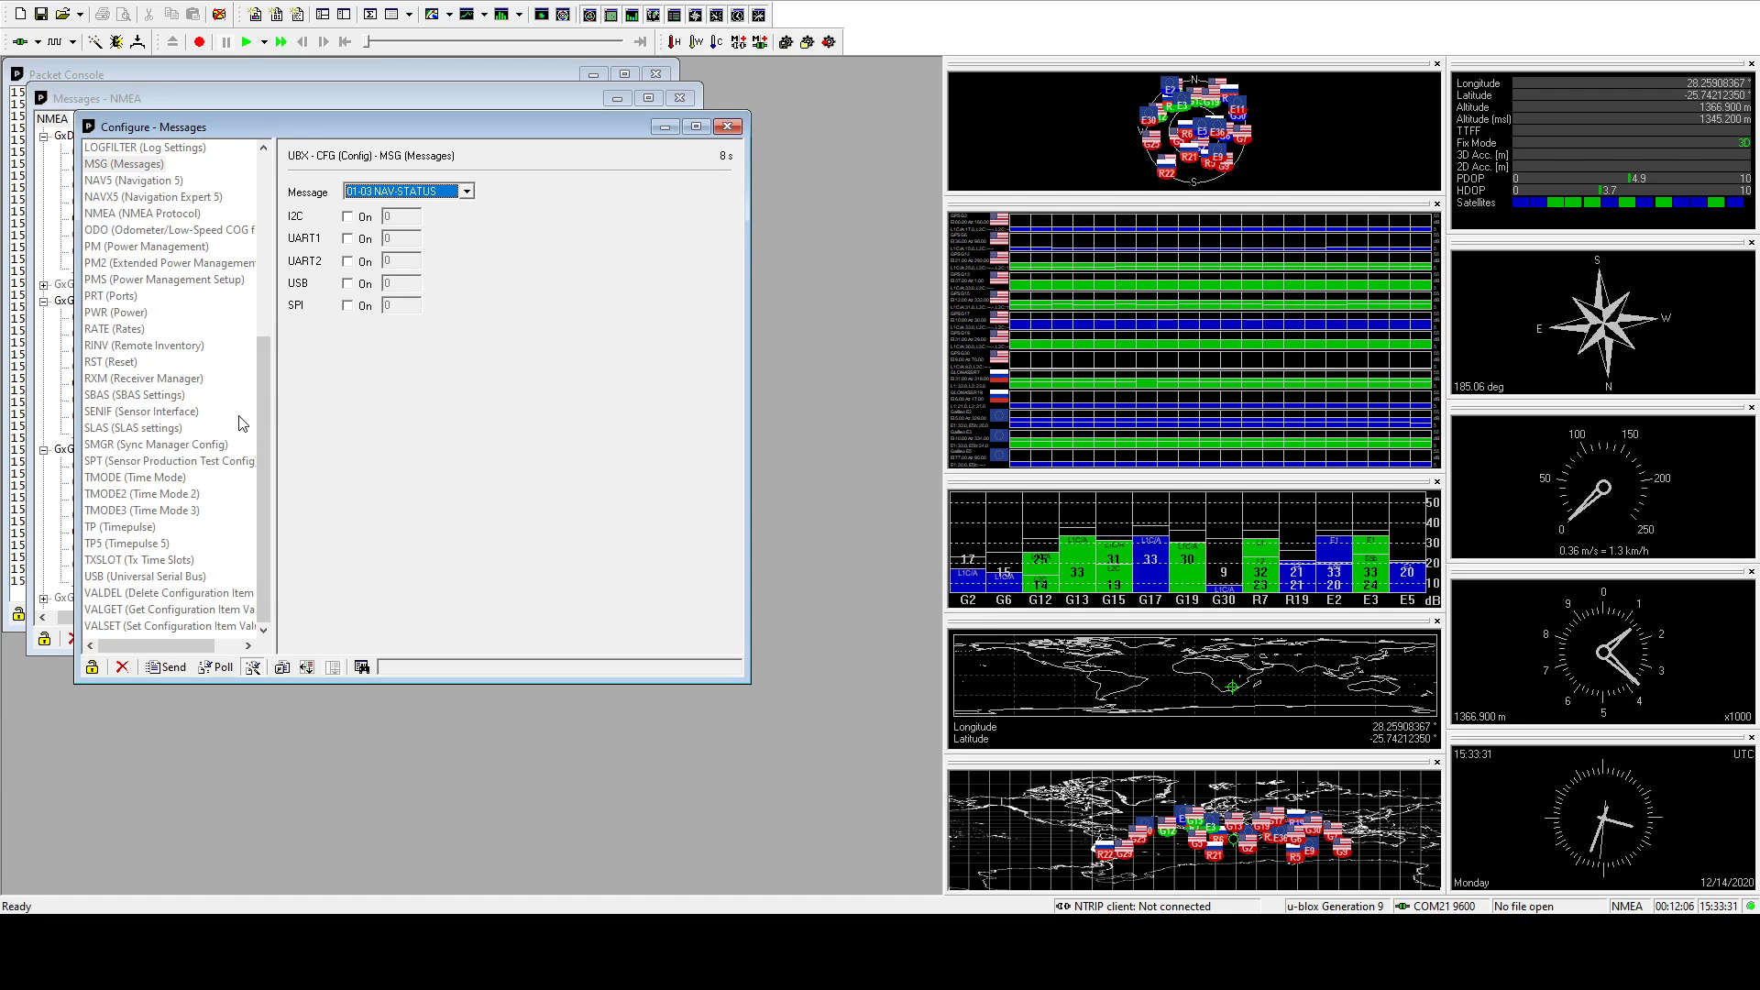
left_click(127, 297)
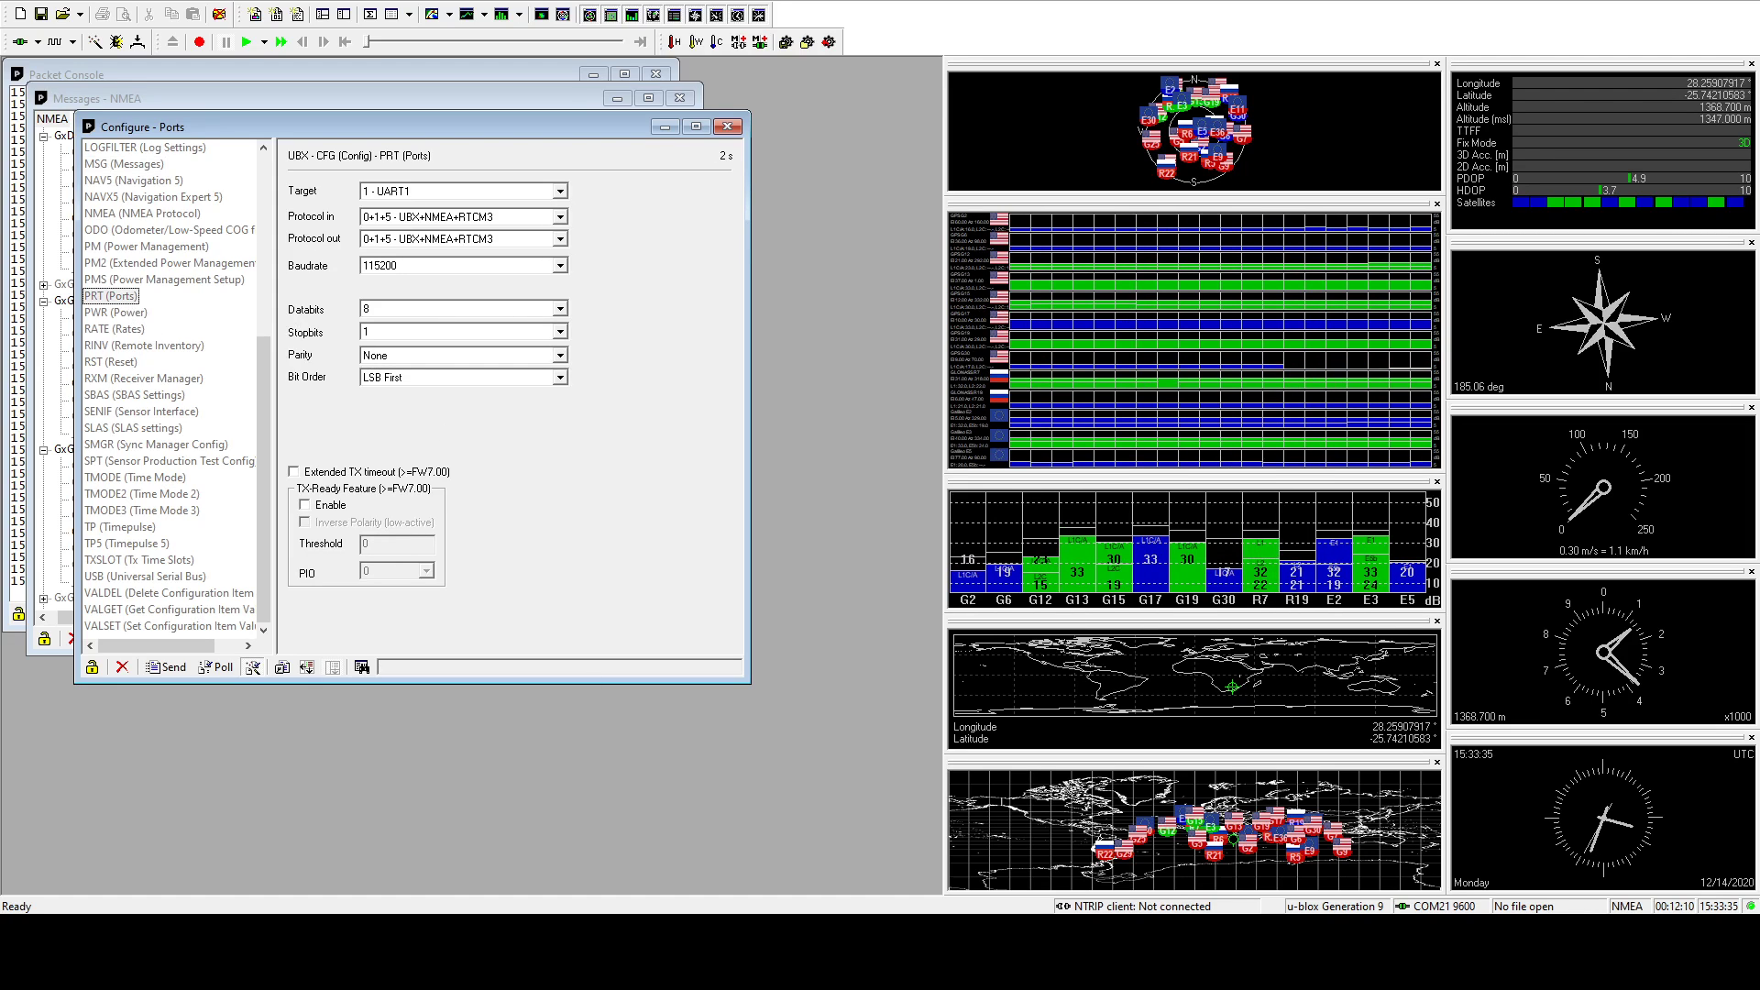
key("alt+Tab")
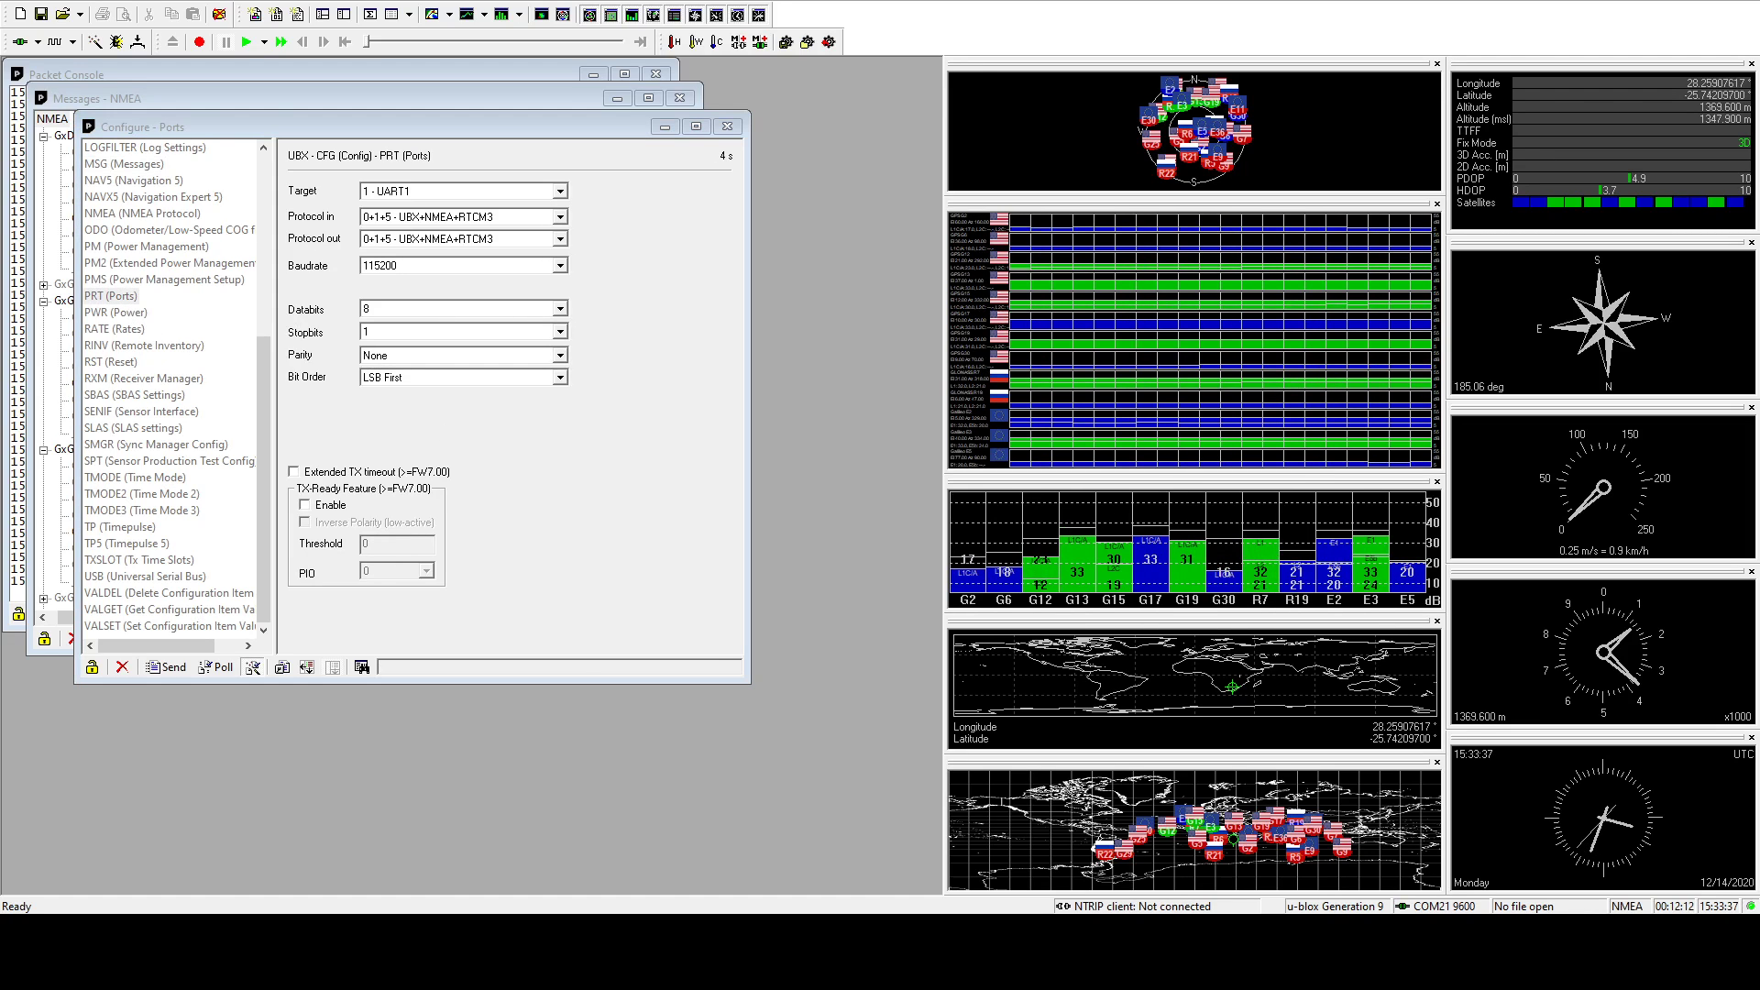
left_click(602, 500)
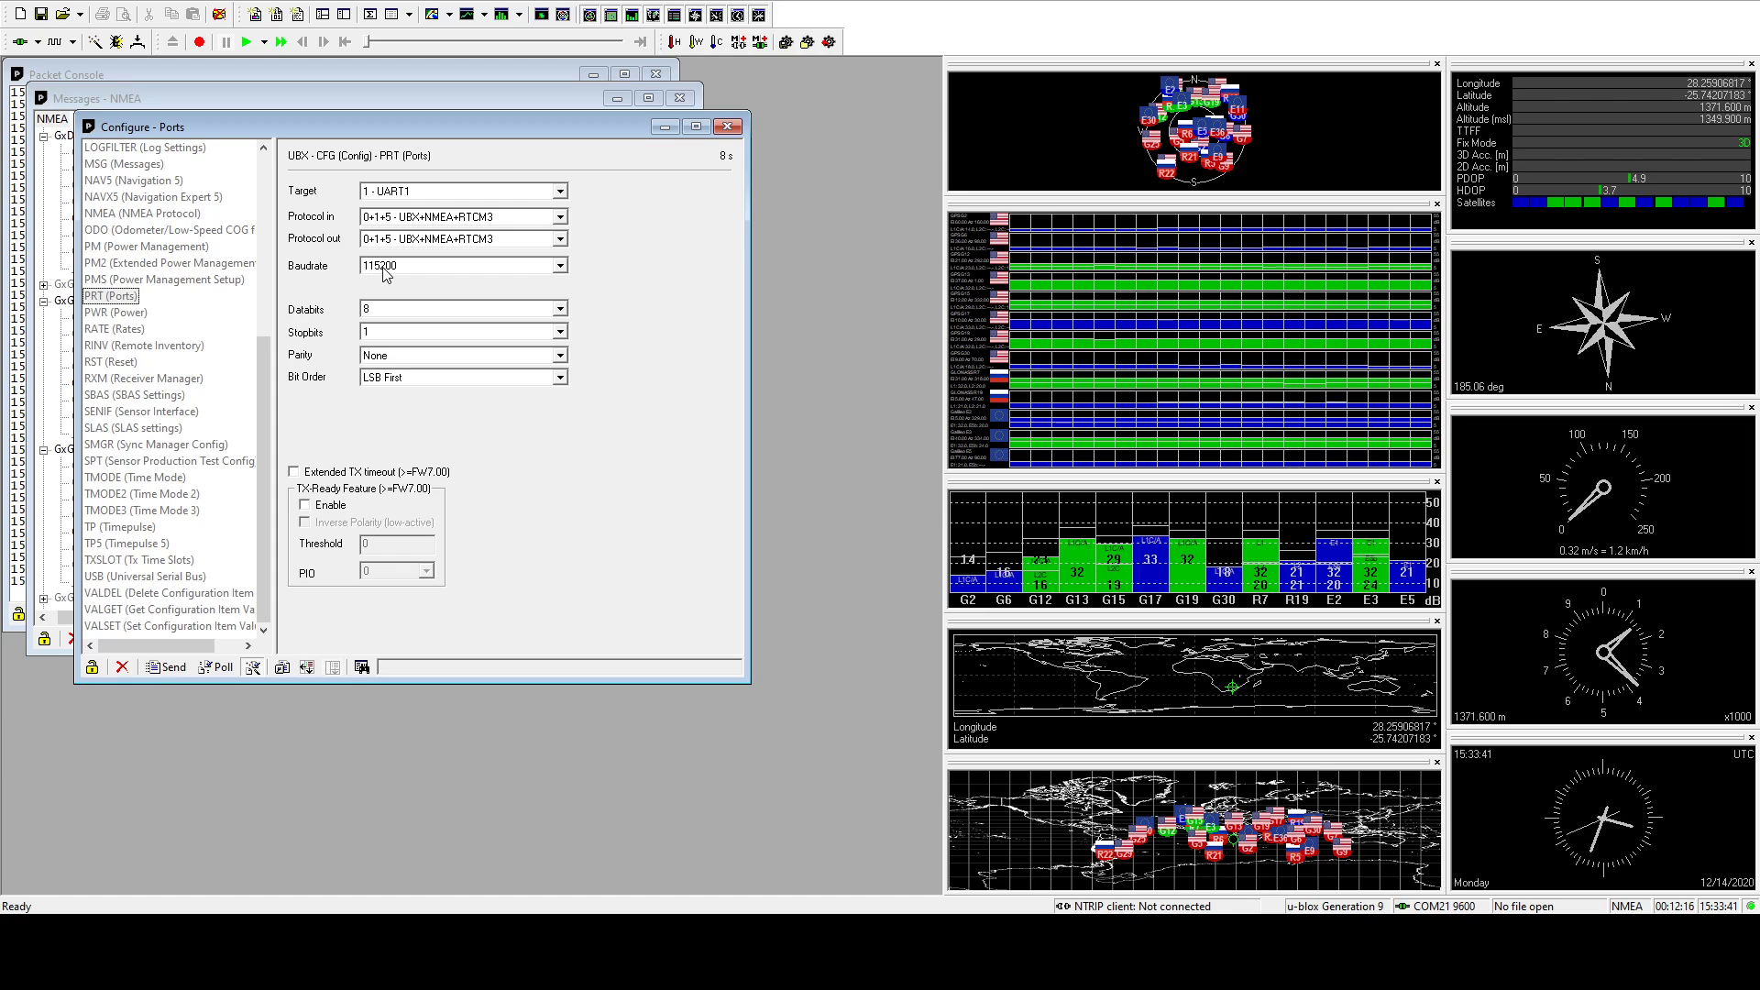
Show the port settings for target 2 - UART2 and check its input and output protocols
left_click(403, 218)
left_click(440, 192)
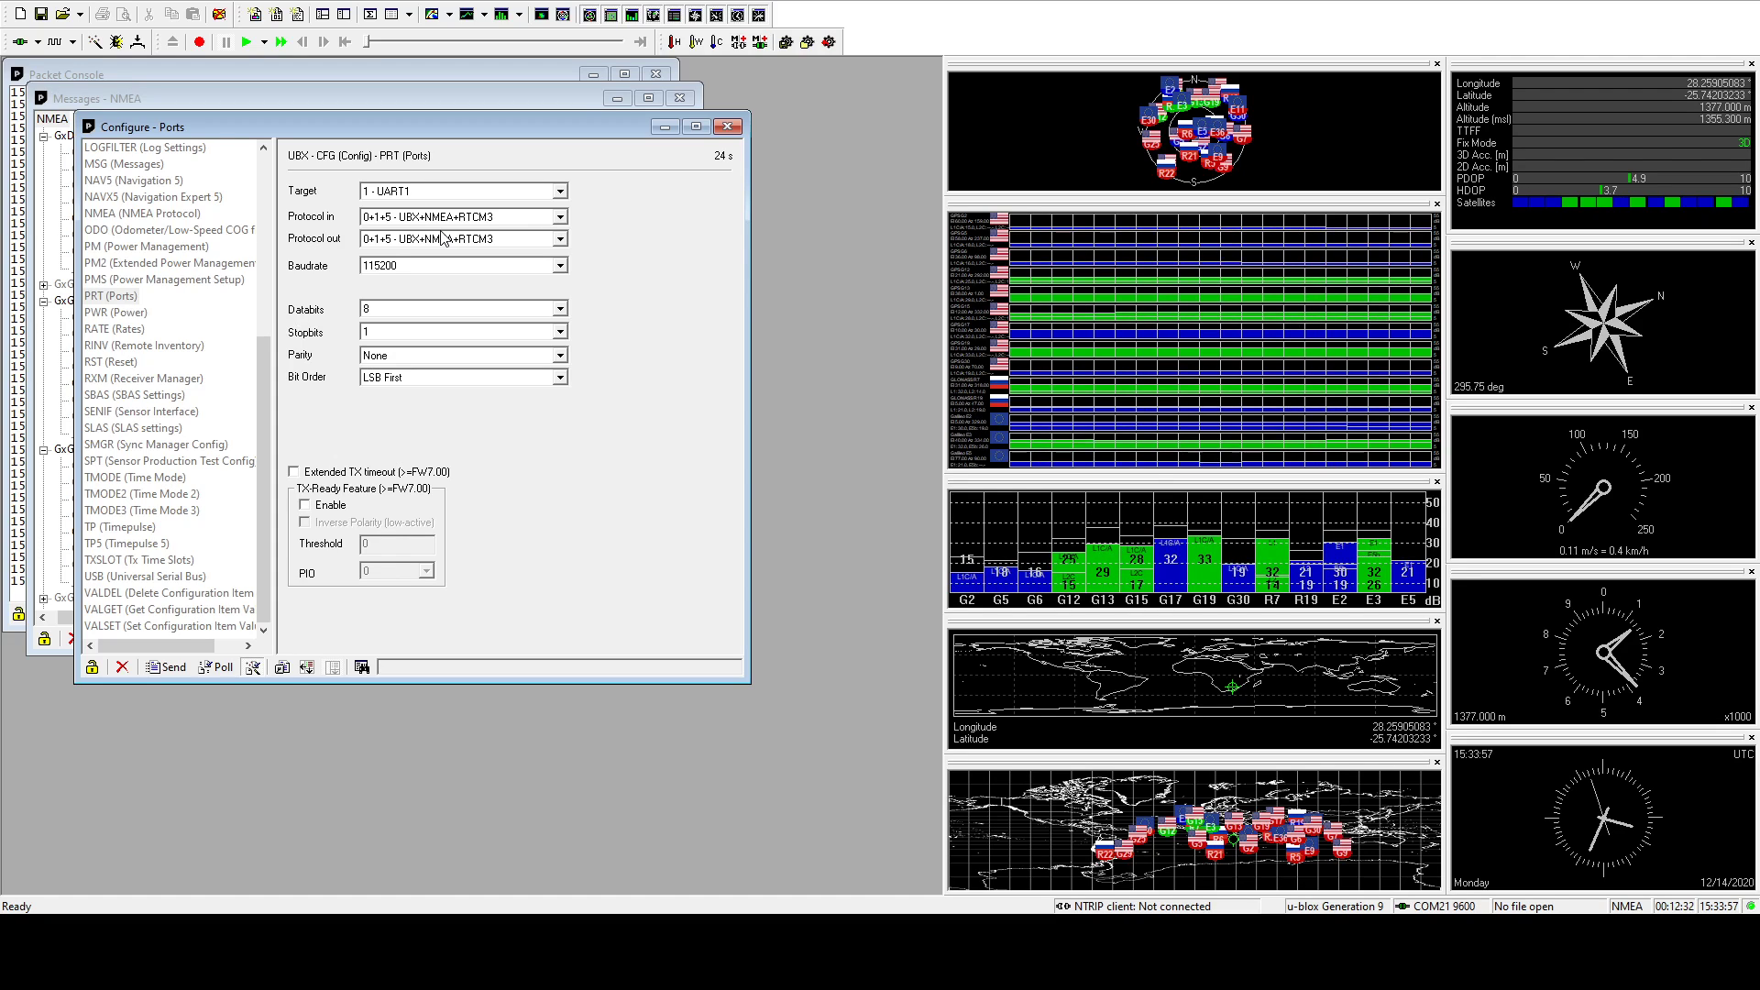
left_click(441, 231)
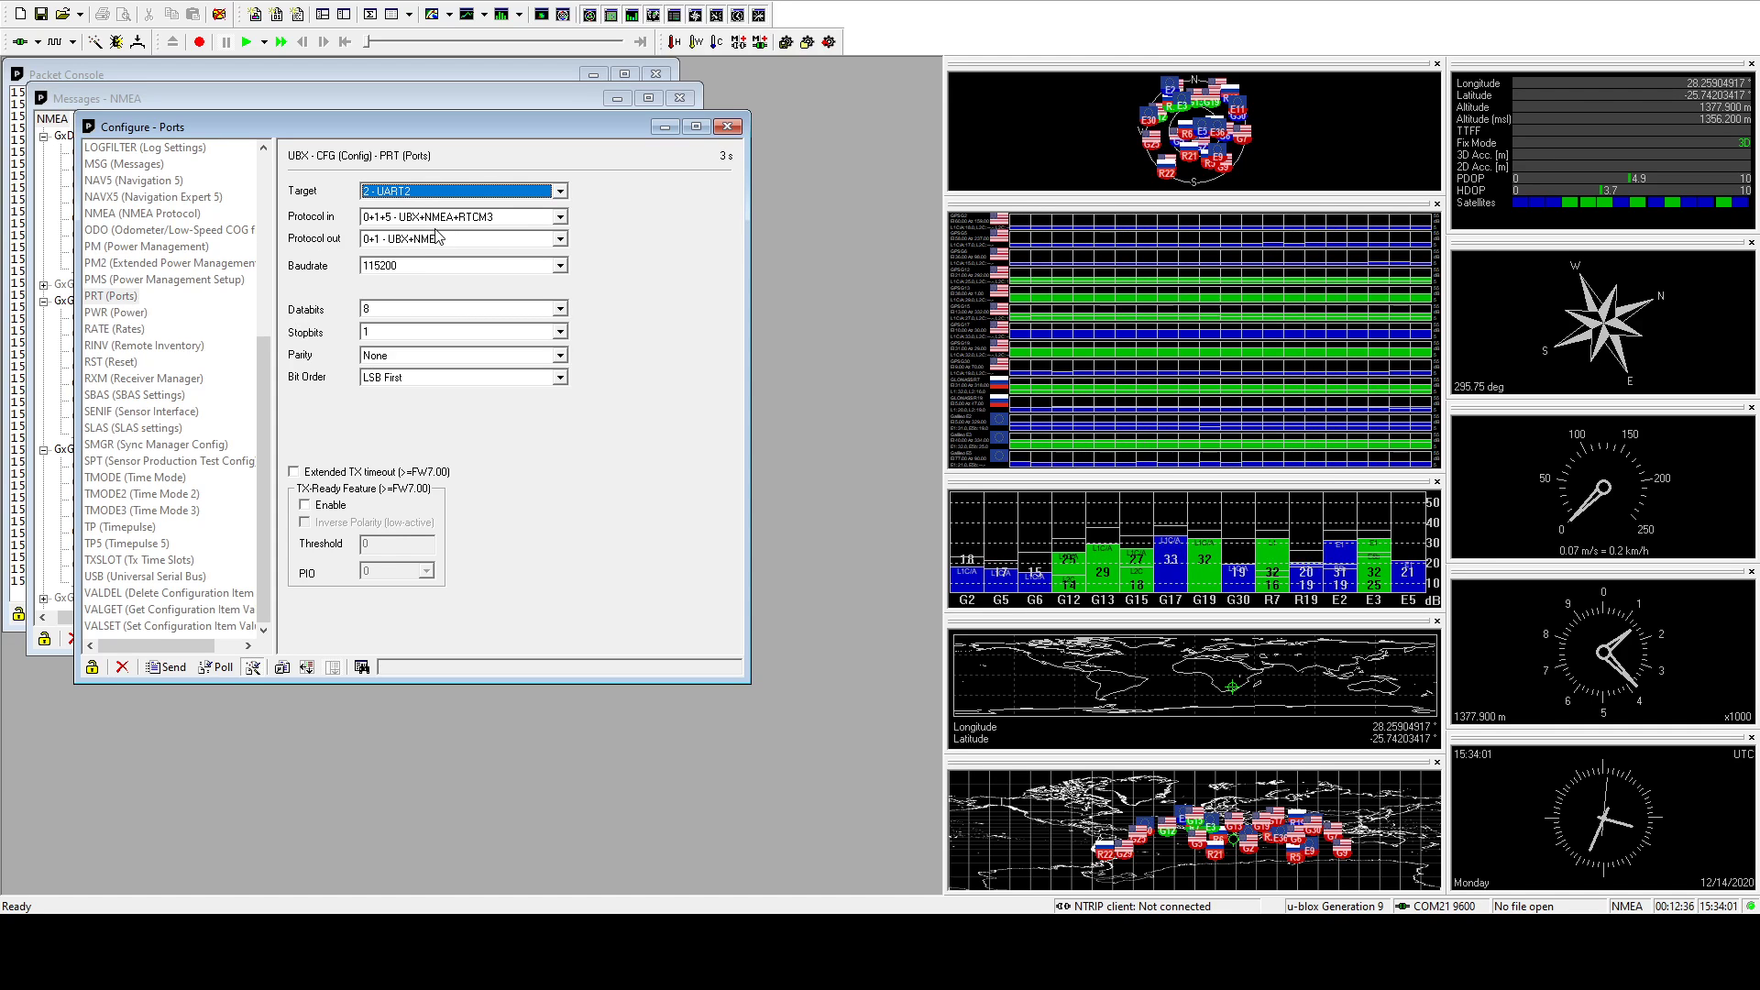
left_click(408, 220)
left_click(407, 226)
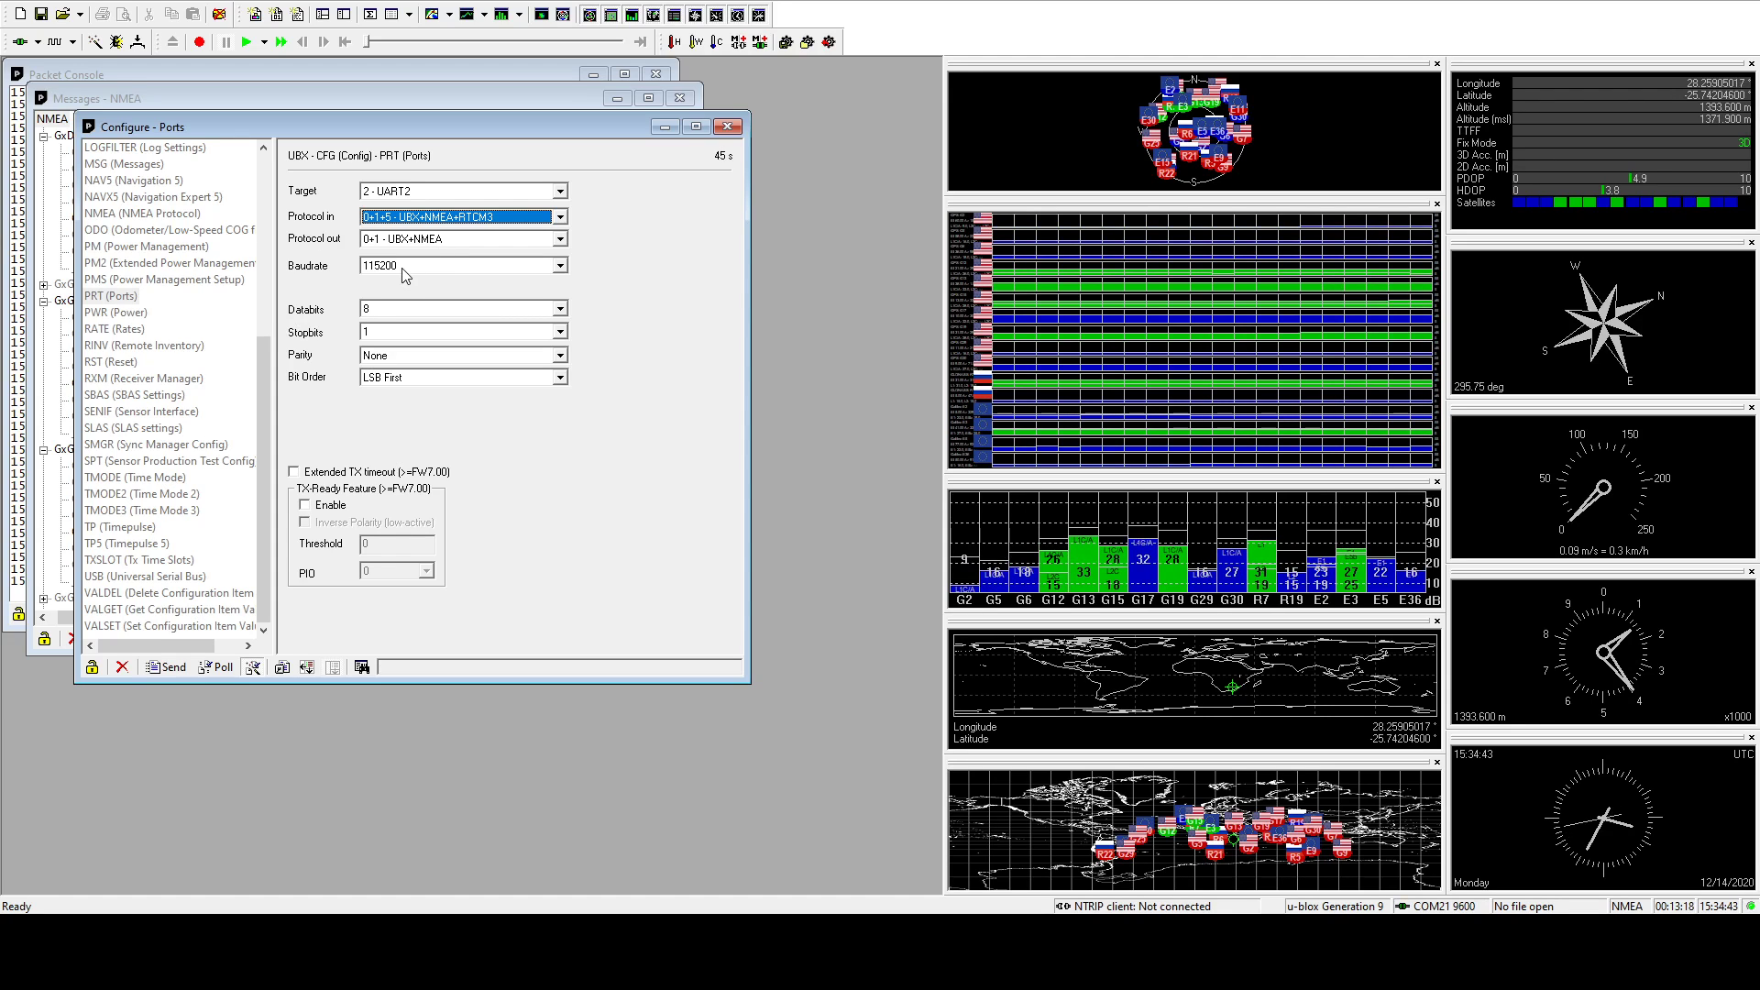
Switch the port target to 3 - USB and check its input and output protocols
left_click(486, 193)
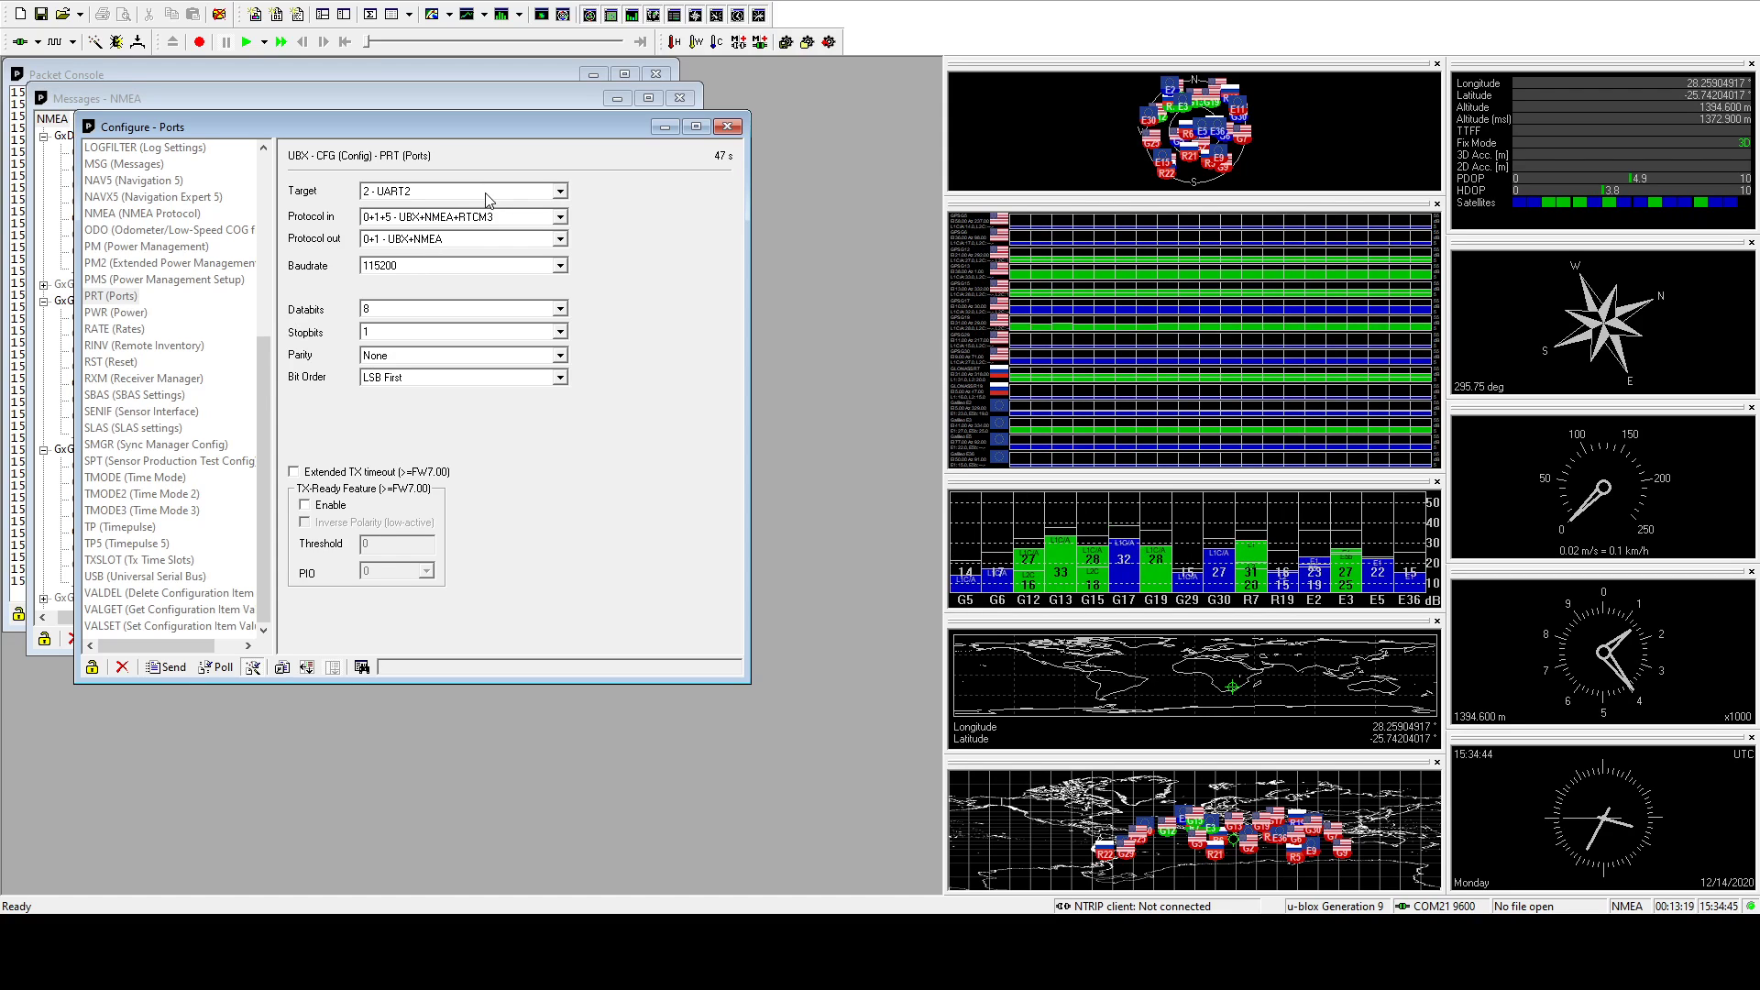
left_click(445, 242)
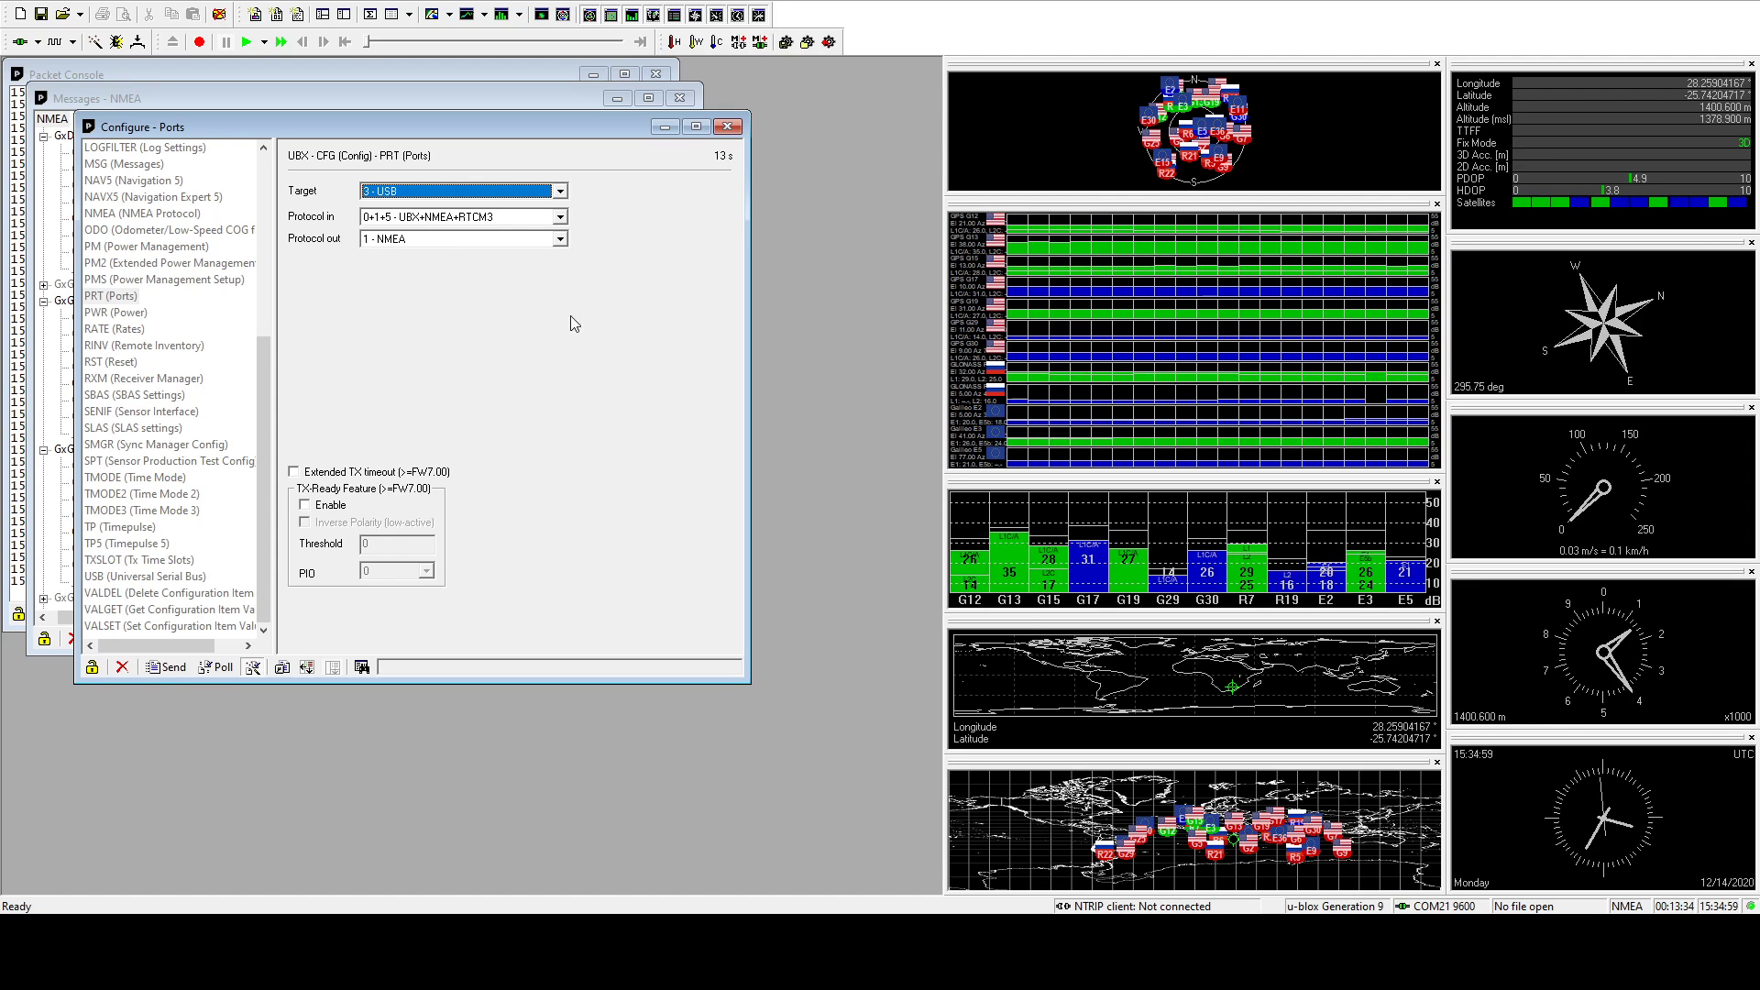
left_click(386, 245)
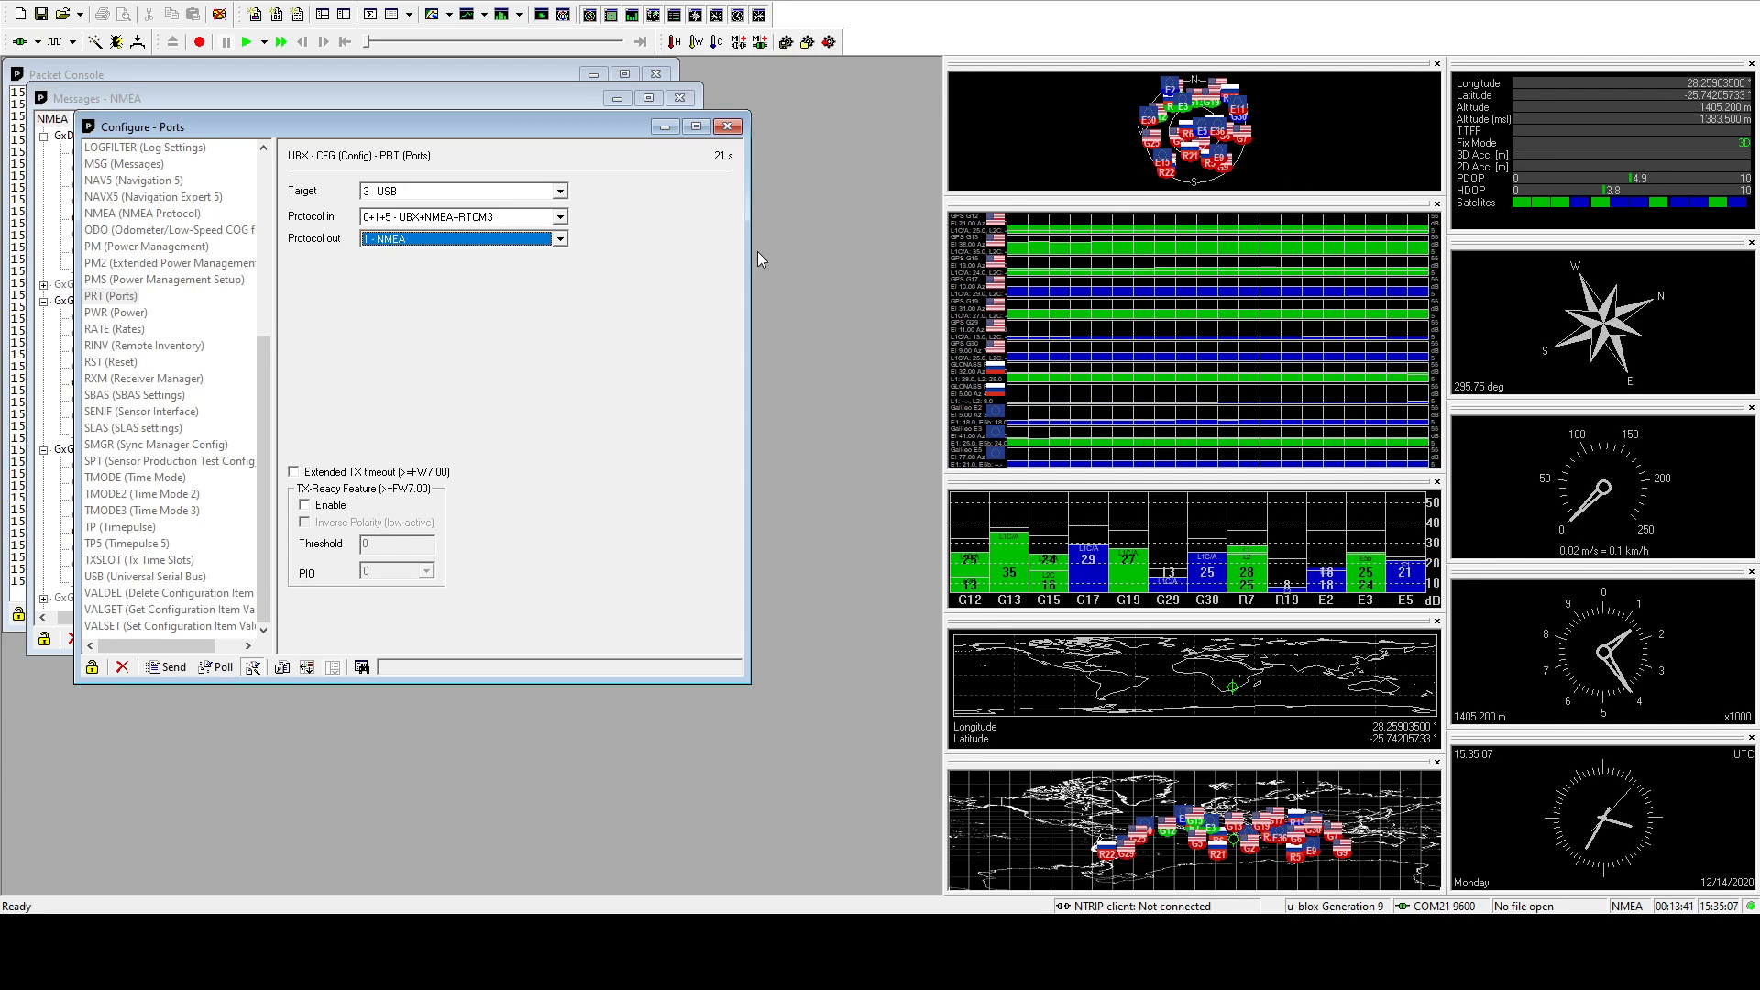
Compare the port settings again by going through the targets 1 - UART1, 2 - UART2 and 3 - USB
left_click(476, 202)
left_click(467, 215)
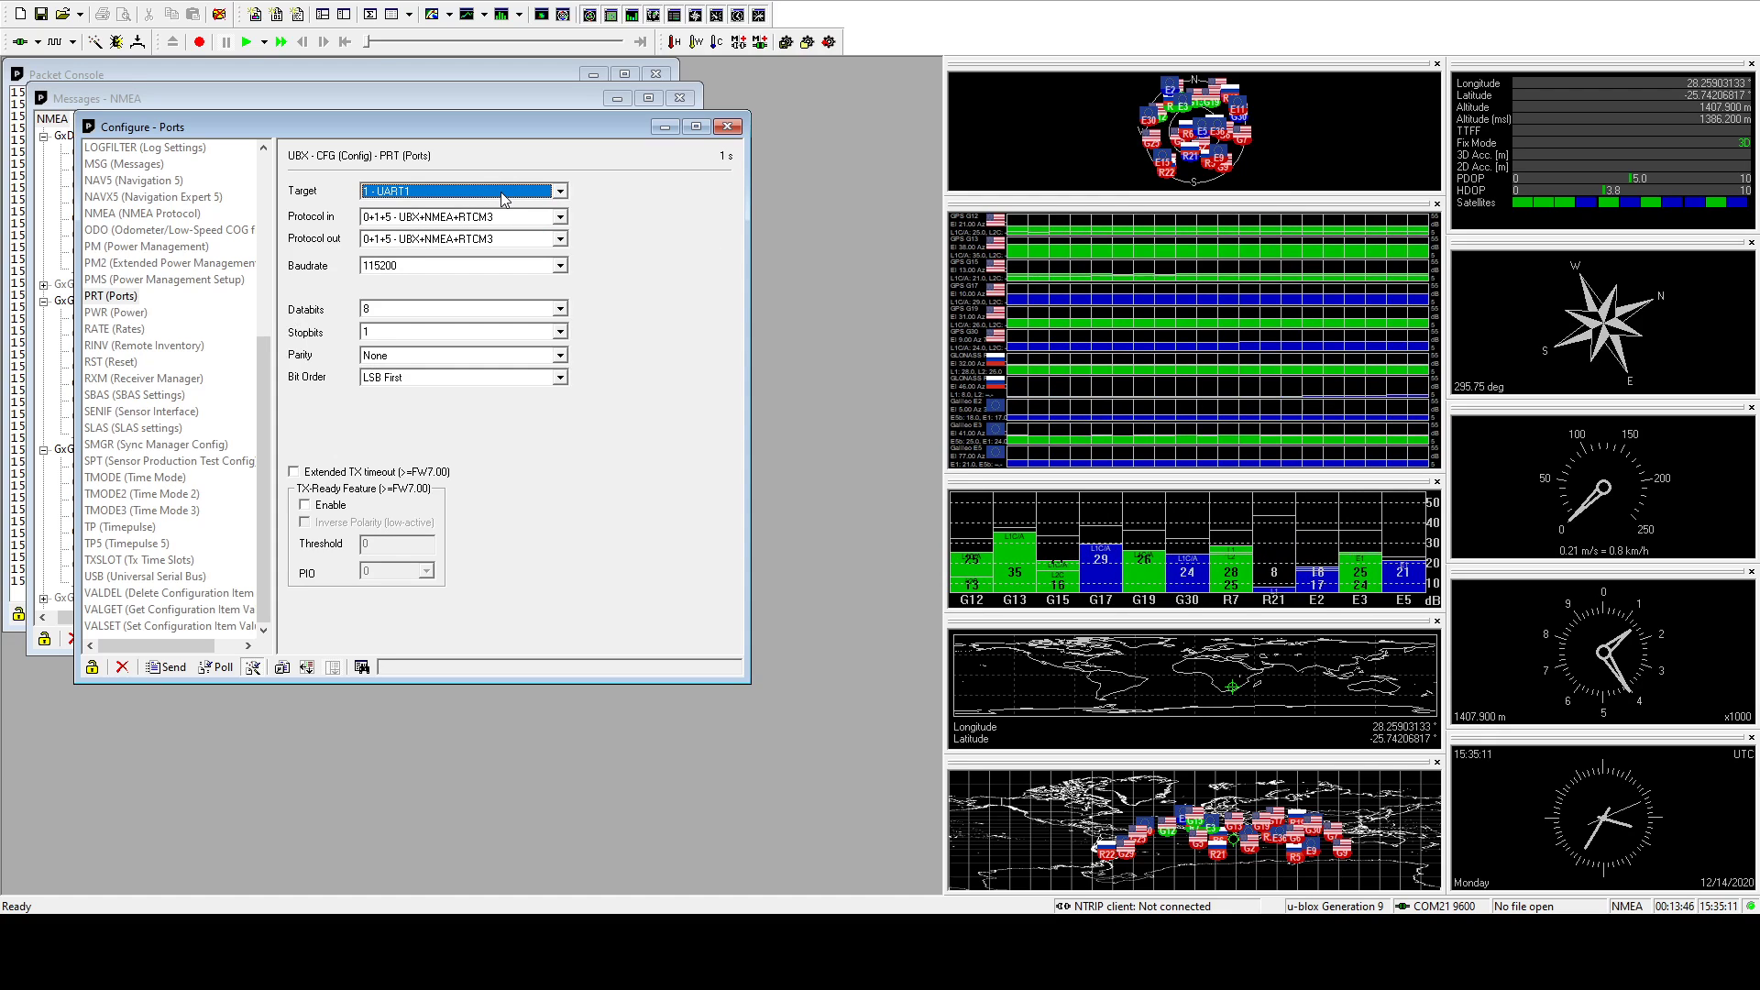
key("Down")
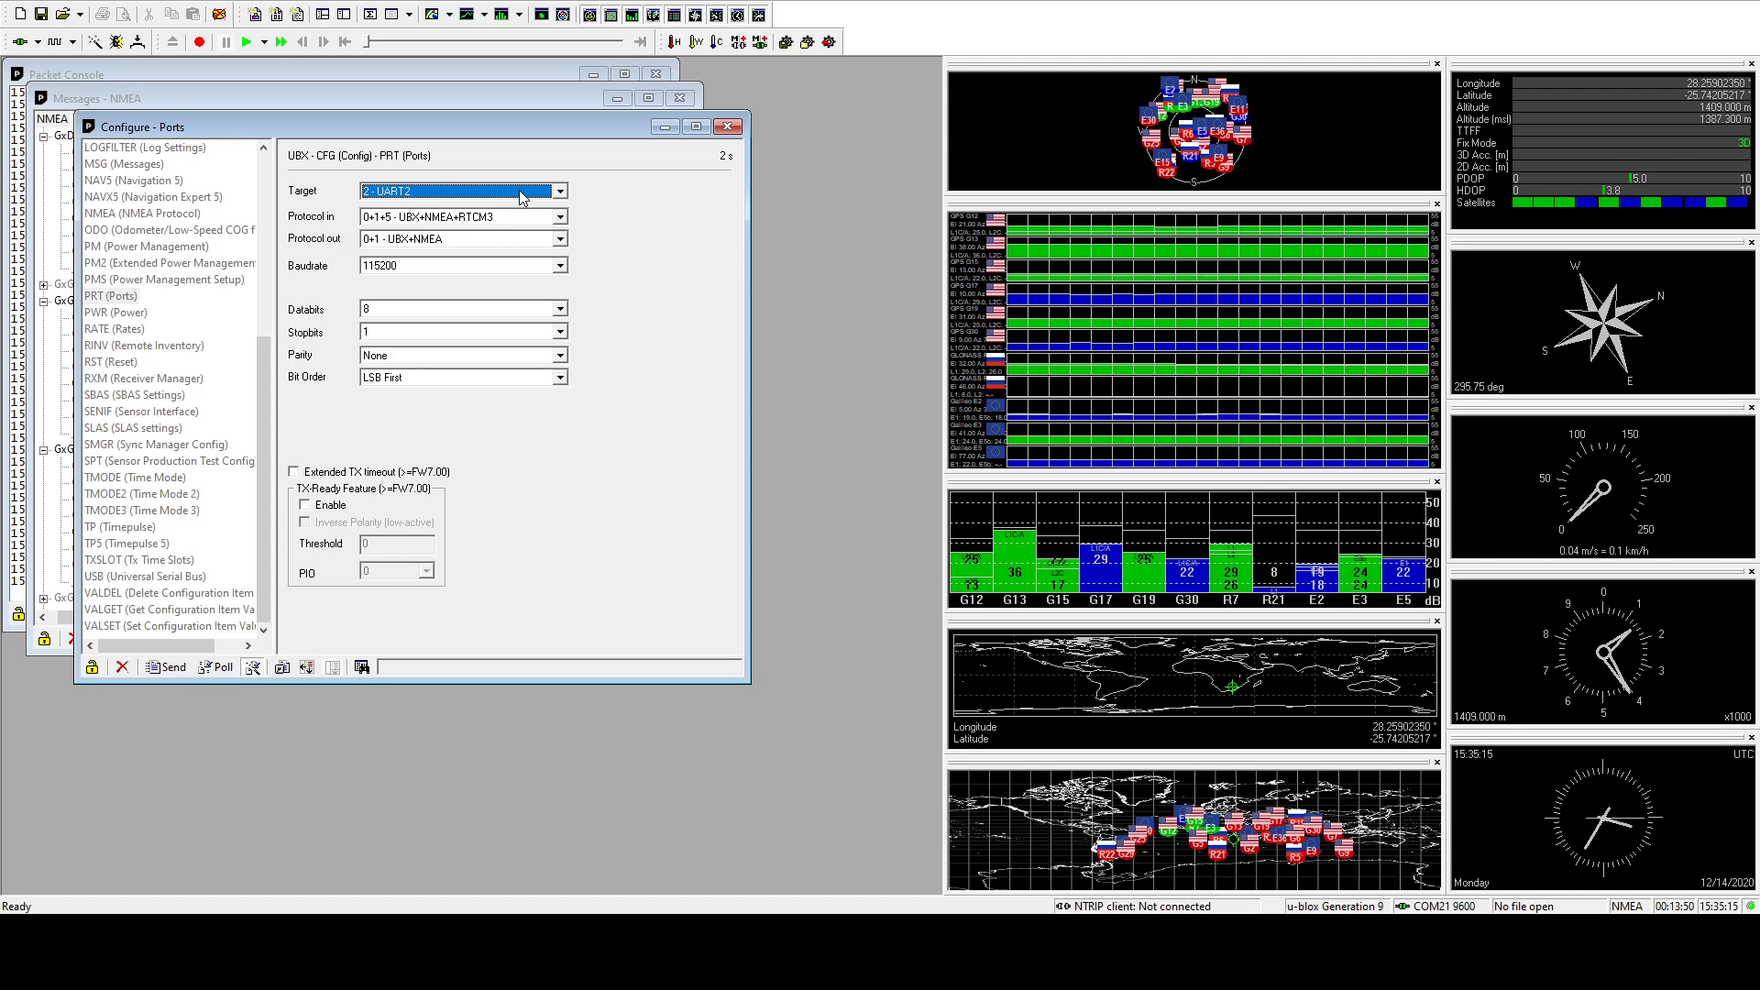
left_click(519, 191)
key("Down")
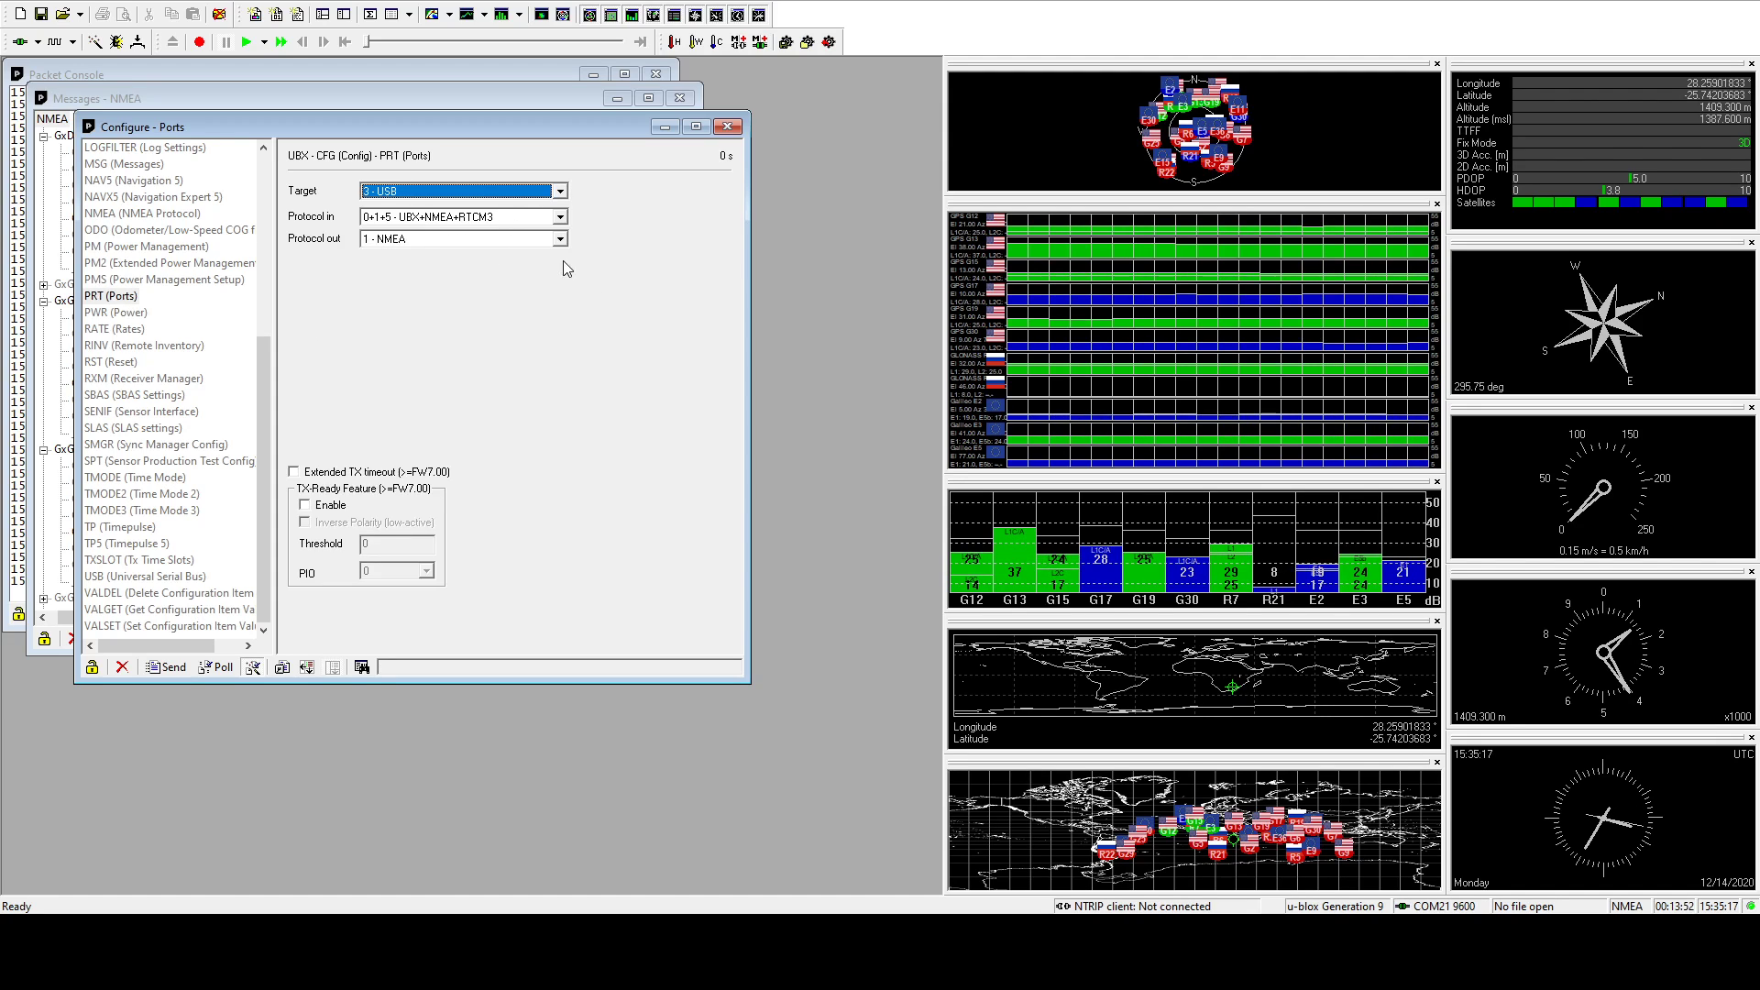